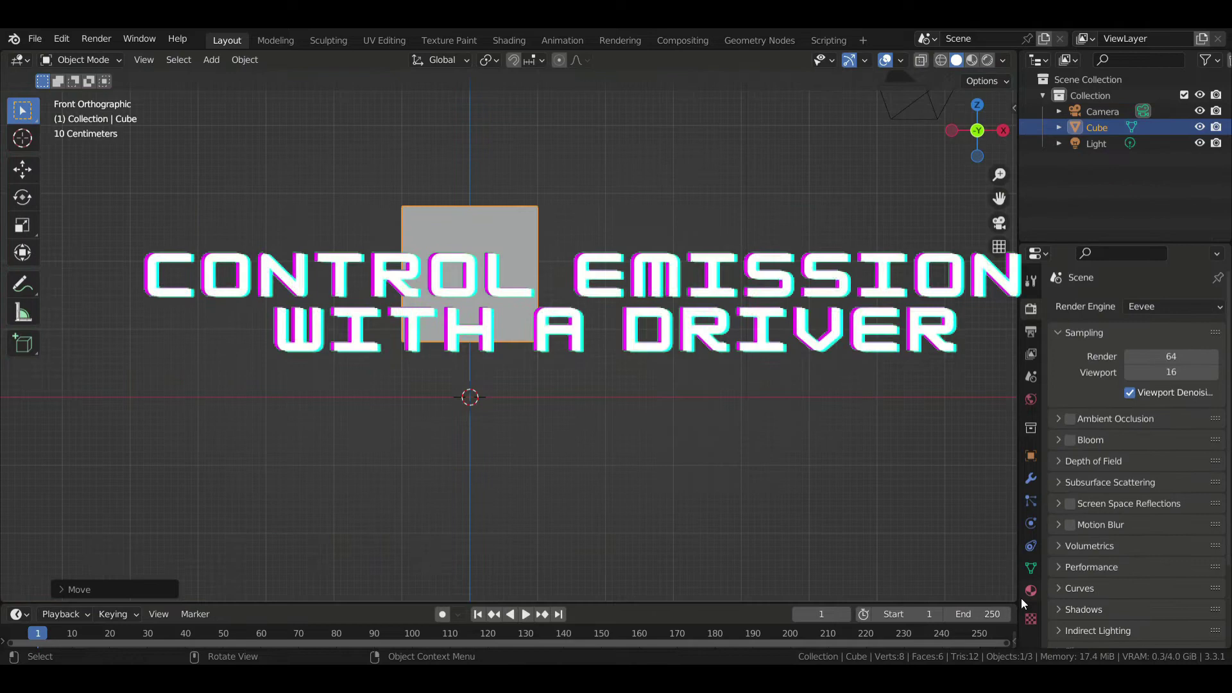
# Switch to Material Preview shading and give the cube's material an Emission surface with strength 10.
pyautogui.click(971, 60)
pyautogui.click(1154, 473)
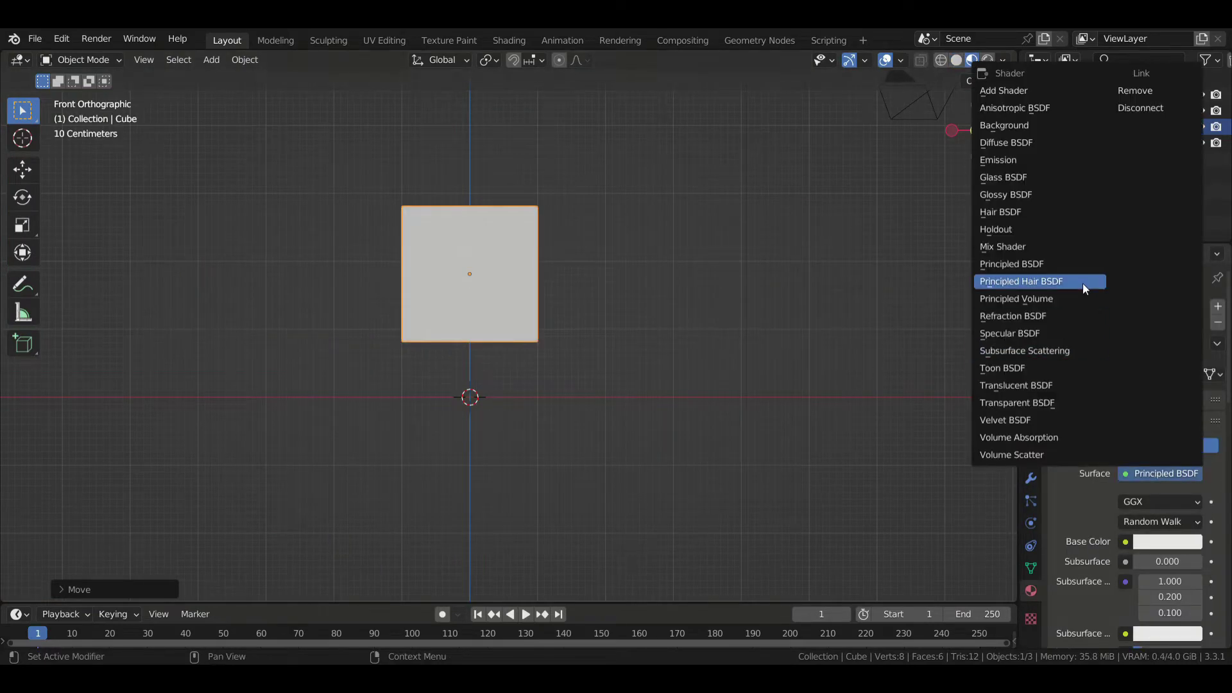
pyautogui.click(1018, 162)
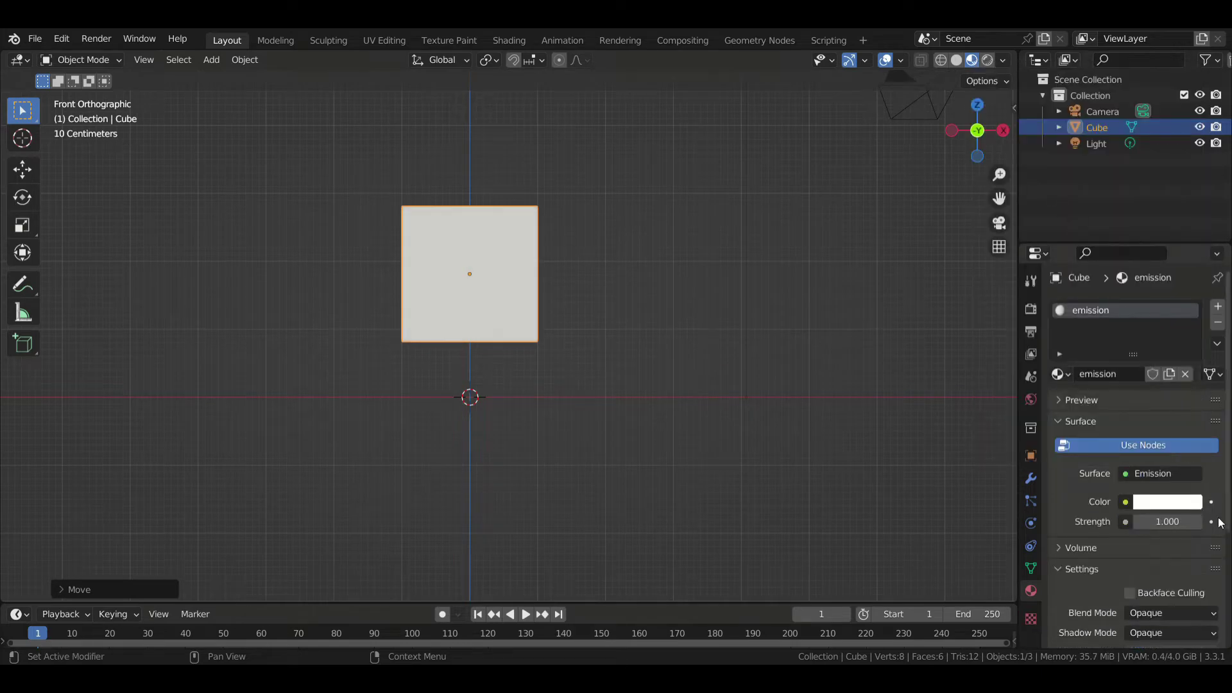
pyautogui.click(1154, 521)
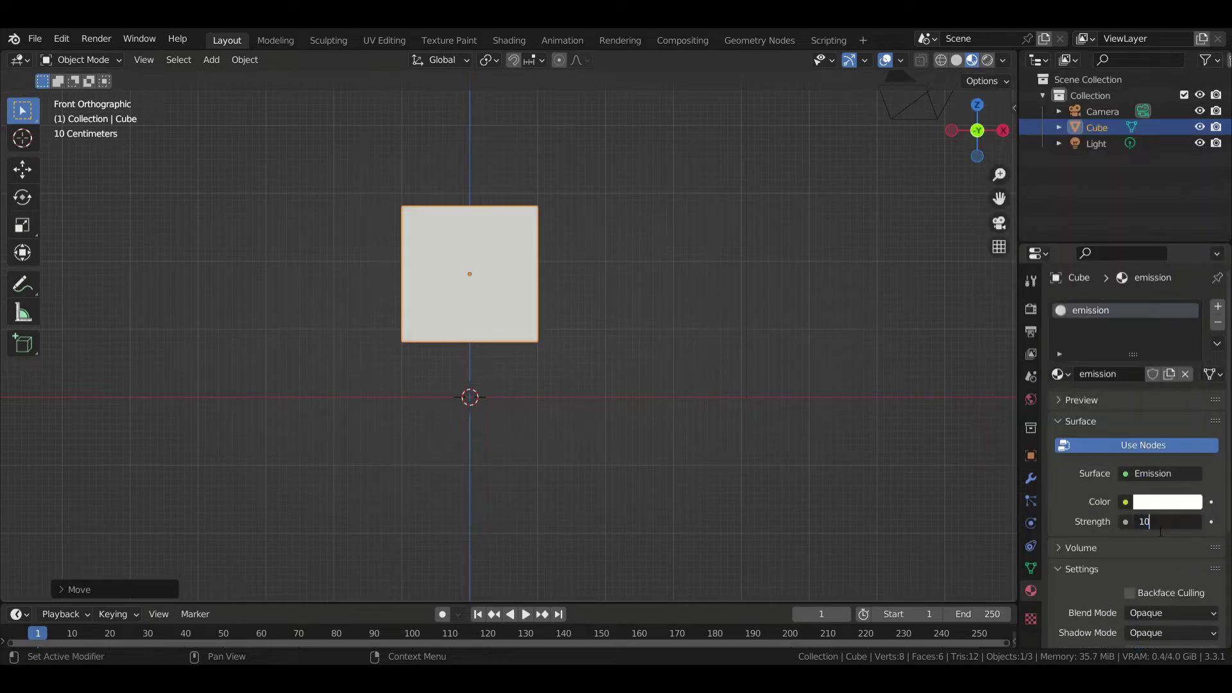
pyautogui.write('10')
pyautogui.press('Return')
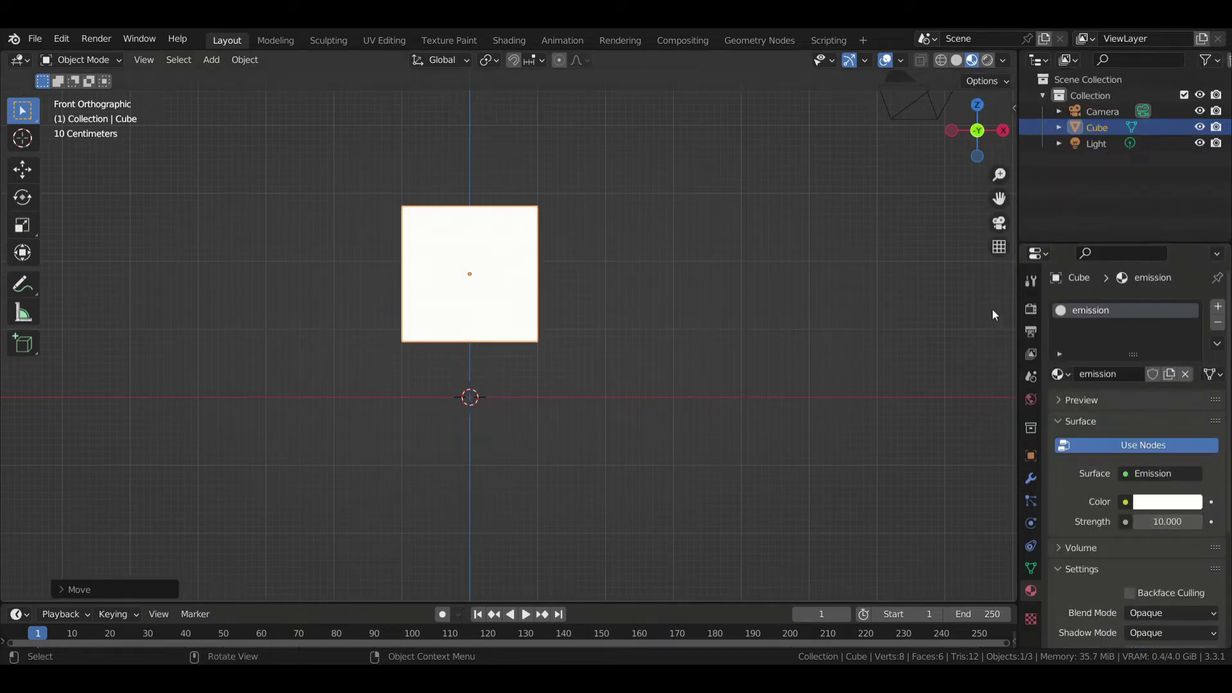
# Enable Bloom in the Eevee render settings so the emissive cube glows.
pyautogui.moveTo(992, 309); pyautogui.dragTo(1012, 312, button='middle')
pyautogui.click(1030, 309)
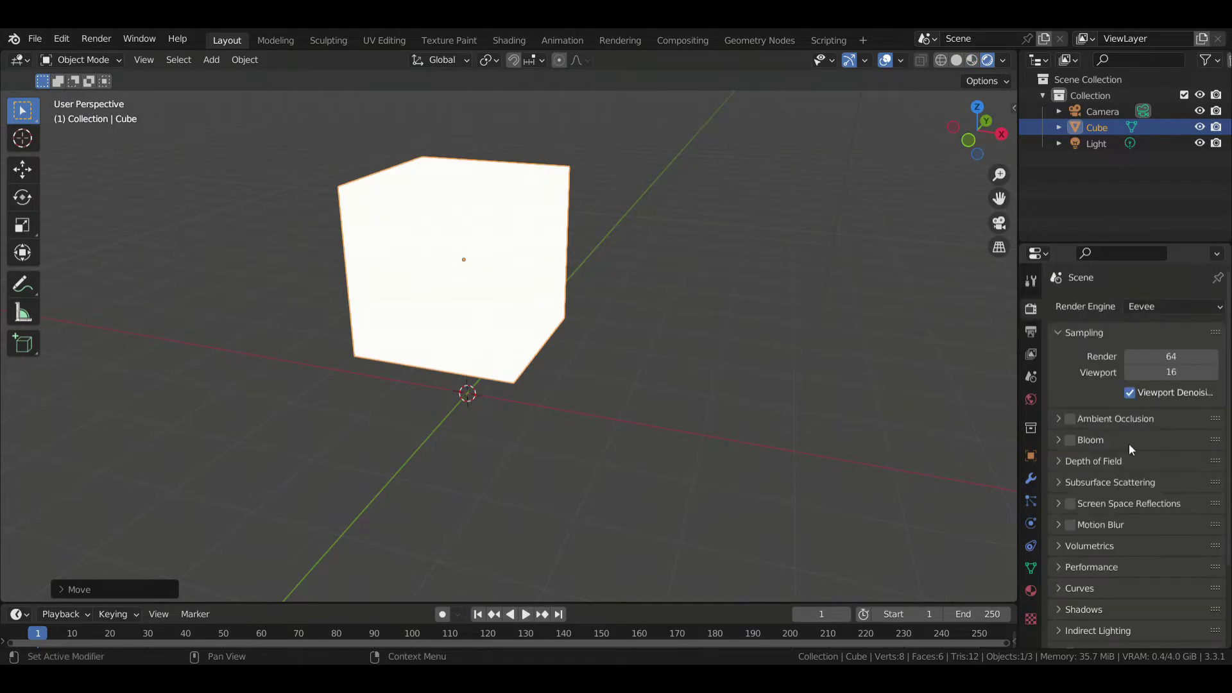
pyautogui.click(1069, 440)
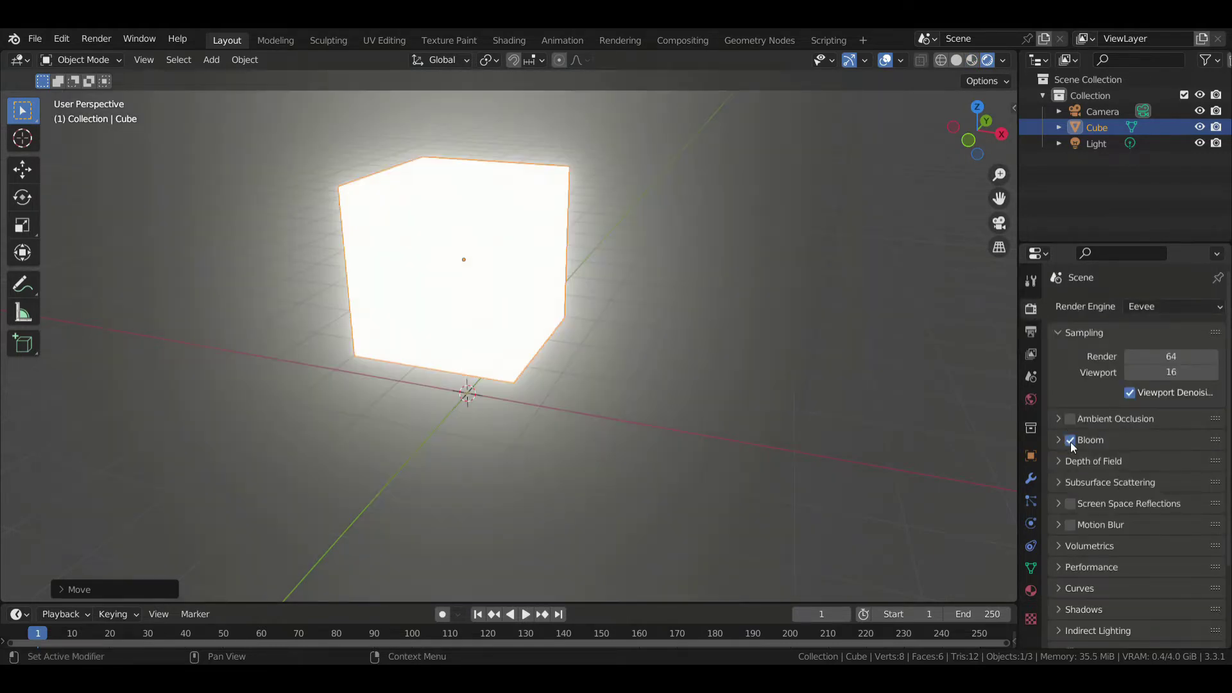
pyautogui.moveTo(890, 370); pyautogui.dragTo(621, 222, button='middle')
pyautogui.scroll(3, 599, 226)
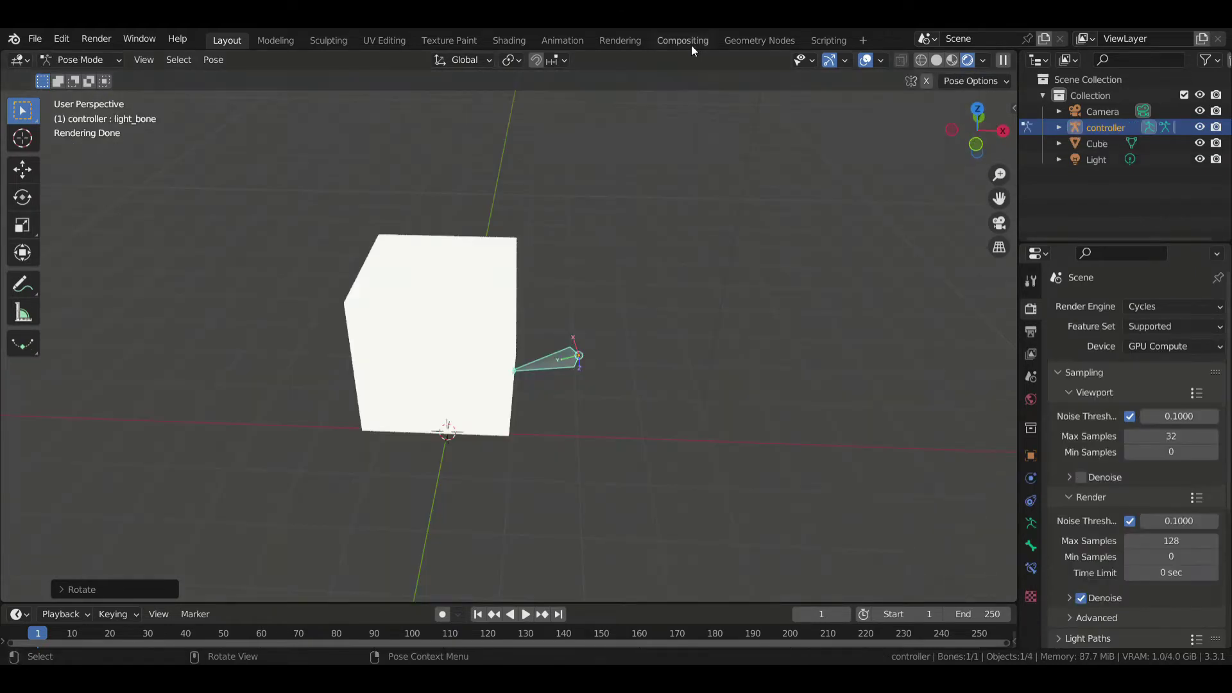
# Enable compositing nodes and add a Viewer node fed by the Render Layers image, placing it below the Composite link.
pyautogui.click(691, 43)
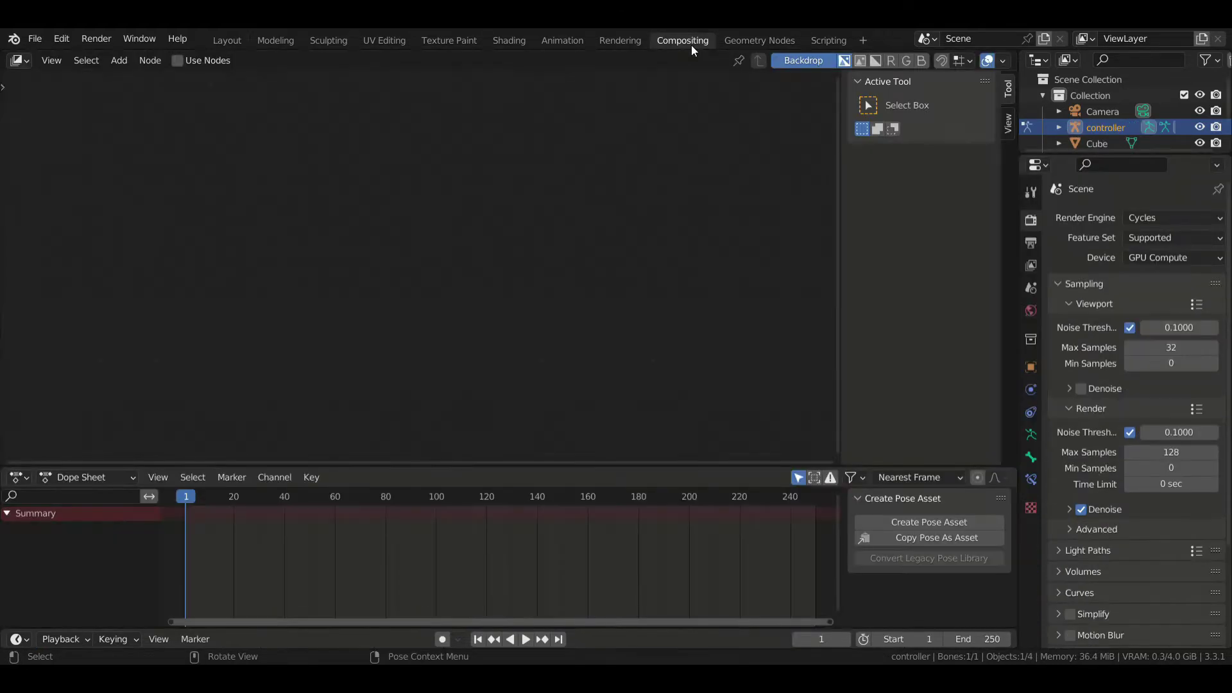
pyautogui.click(177, 61)
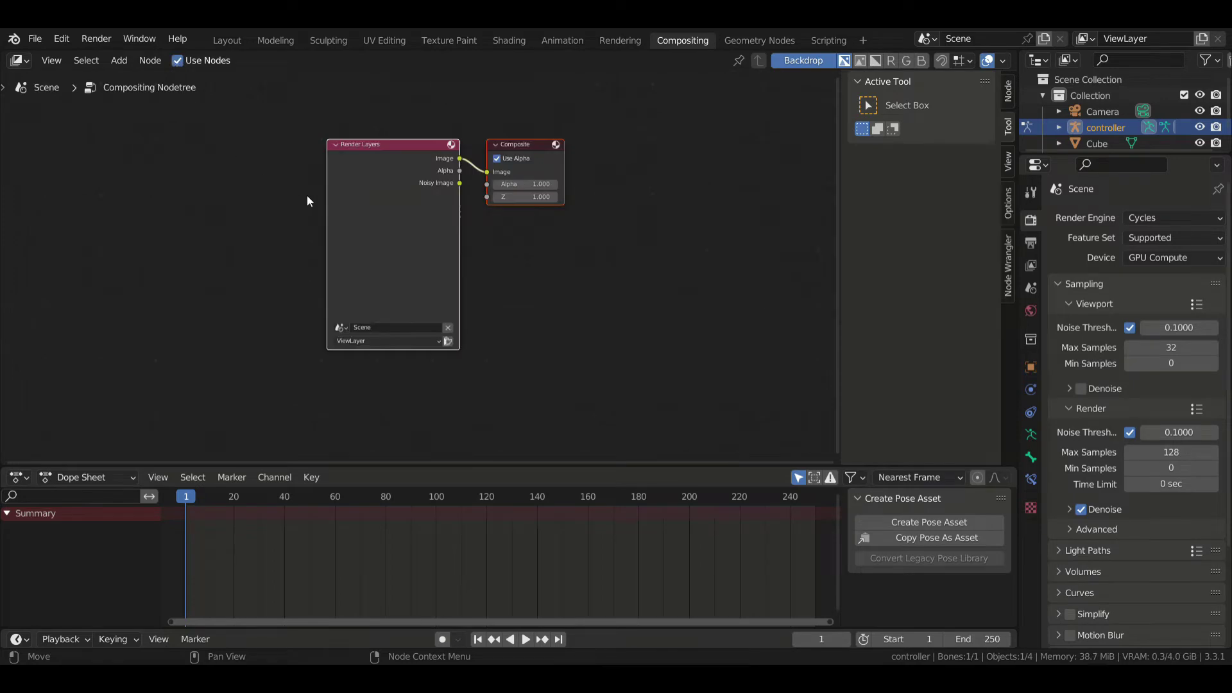
pyautogui.moveTo(399, 198); pyautogui.dragTo(266, 200)
pyautogui.keyDown('ctrl'); pyautogui.keyDown('shift'); pyautogui.click(258, 232); pyautogui.keyUp('shift'); pyautogui.keyUp('ctrl')
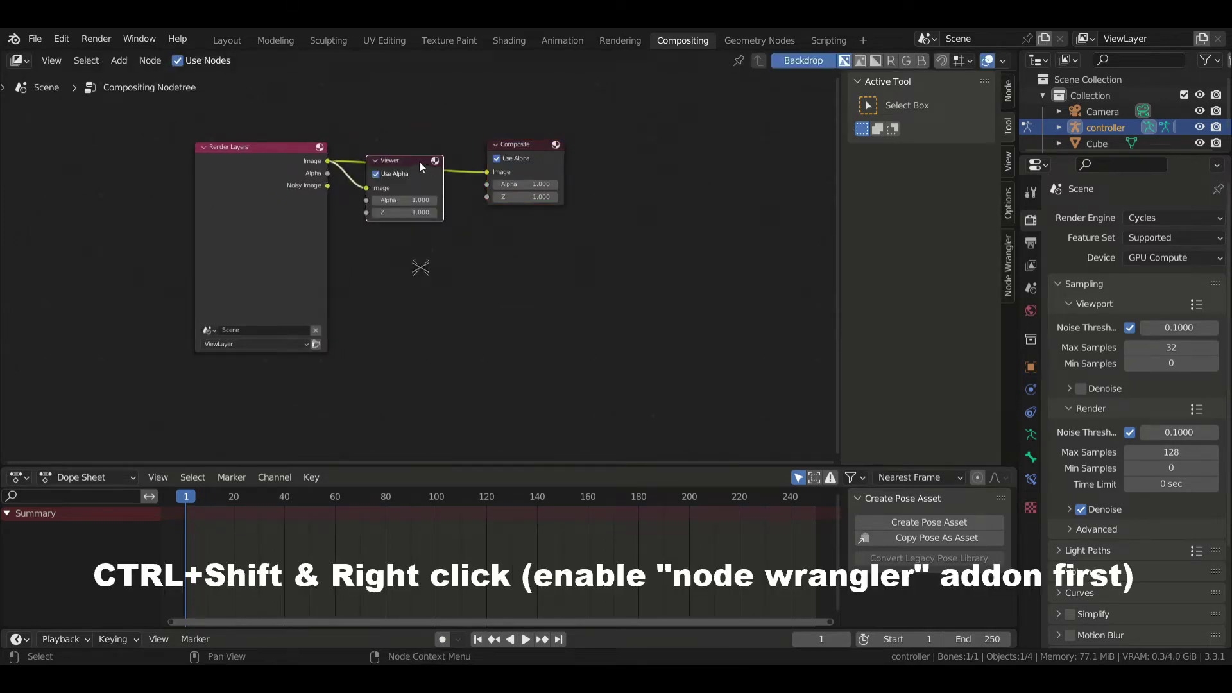
pyautogui.moveTo(418, 160); pyautogui.dragTo(457, 231)
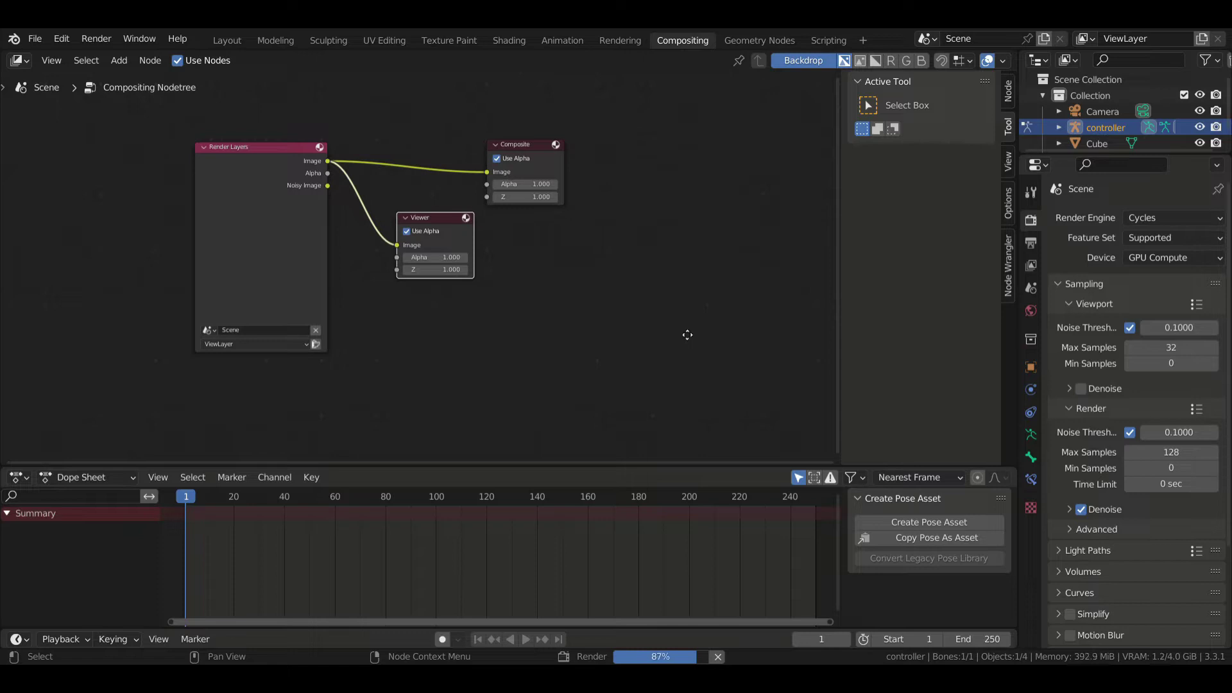
# Insert a Glare node between Render Layers and Viewer, and link its output to the Composite node's image as well.
pyautogui.hotkey('shift', 'a')
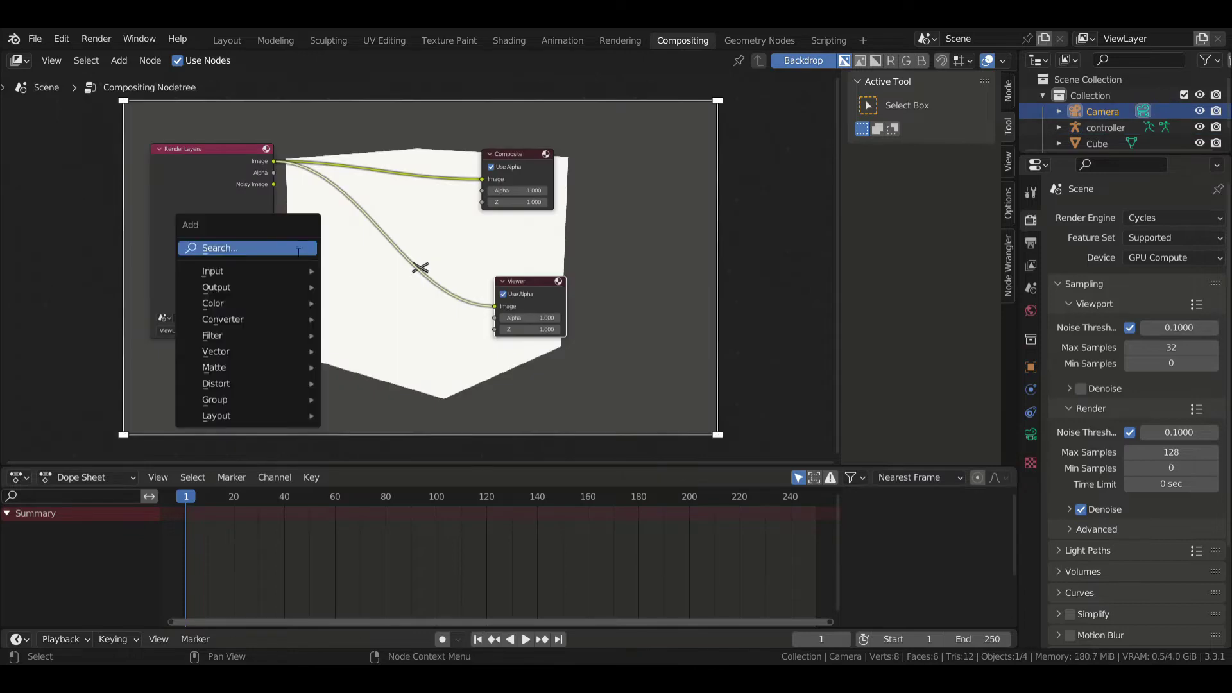
pyautogui.click(298, 249)
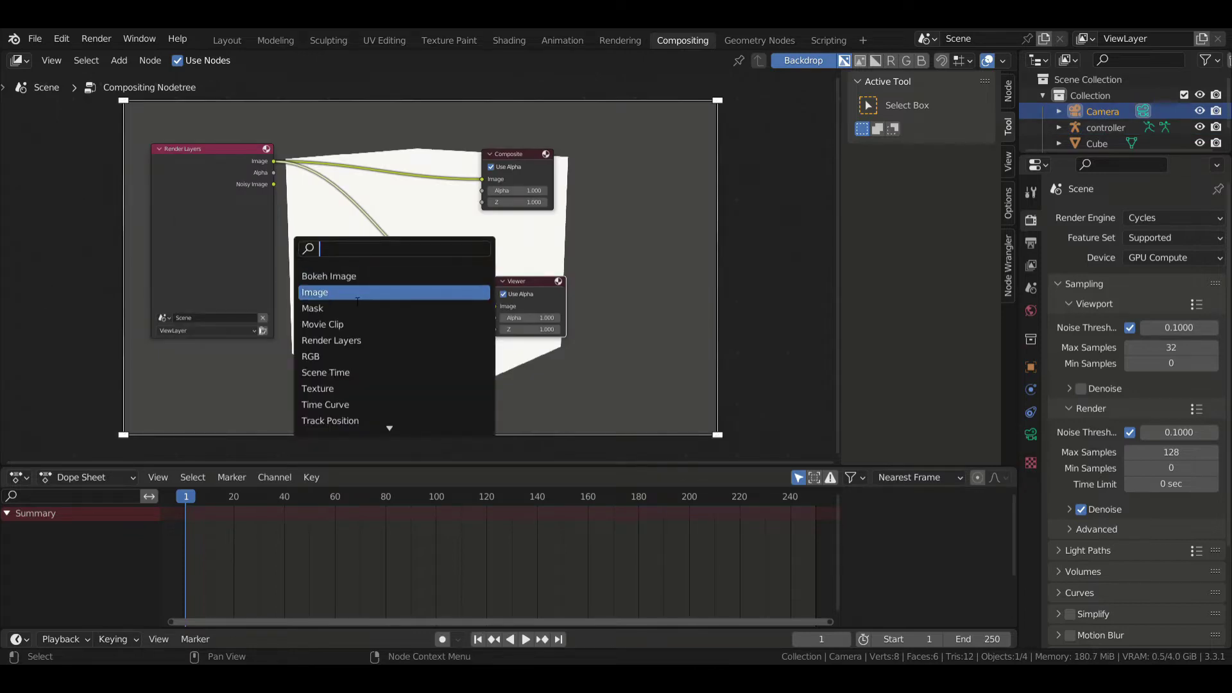
pyautogui.write('g')
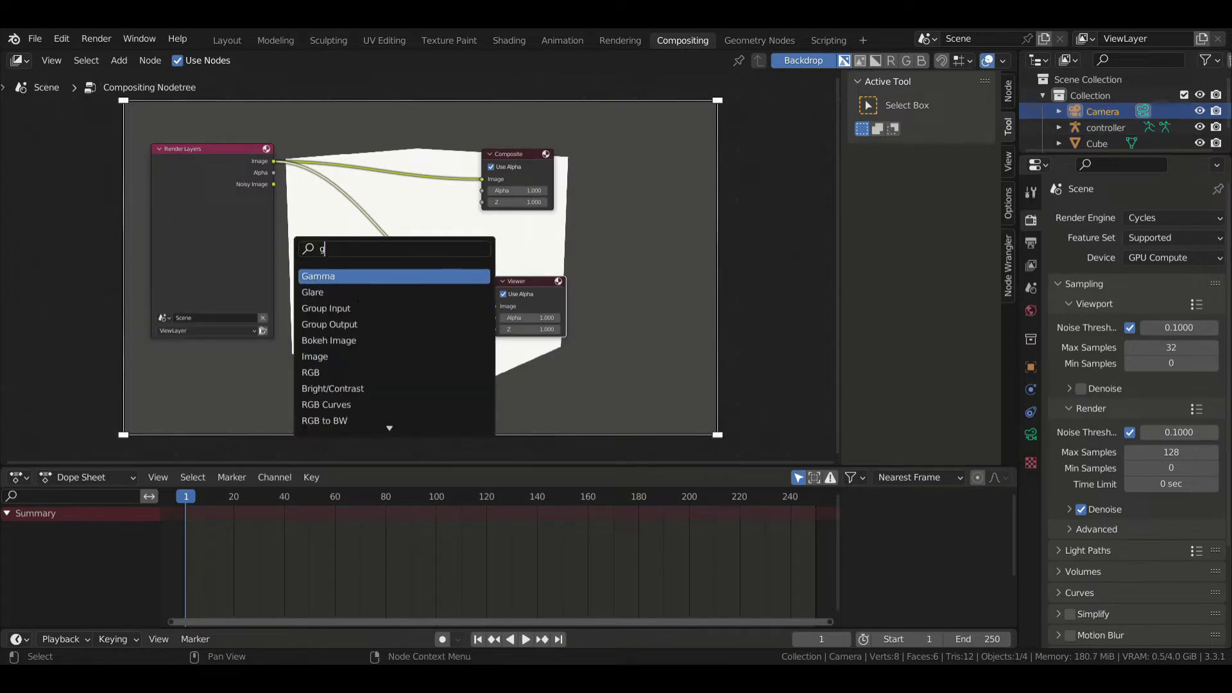
pyautogui.click(359, 294)
pyautogui.click(418, 268)
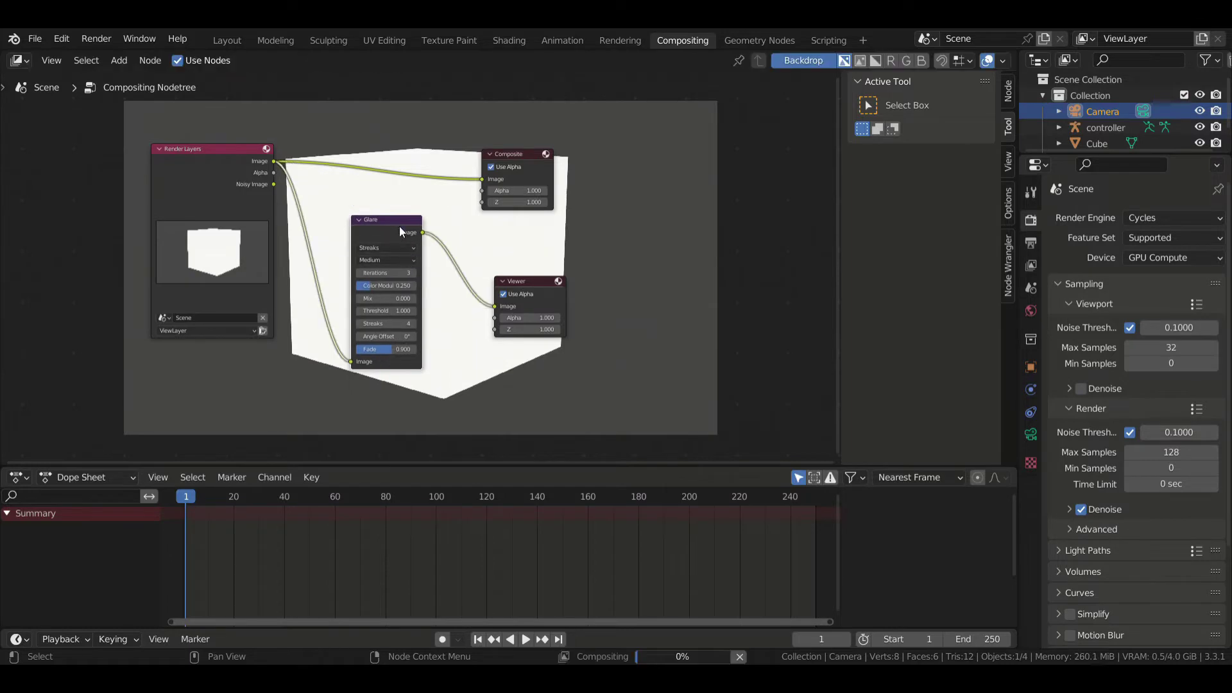
pyautogui.moveTo(422, 234); pyautogui.dragTo(490, 183)
# Set the Glare node's type to Fog Glow.
pyautogui.scroll(2, 422, 319)
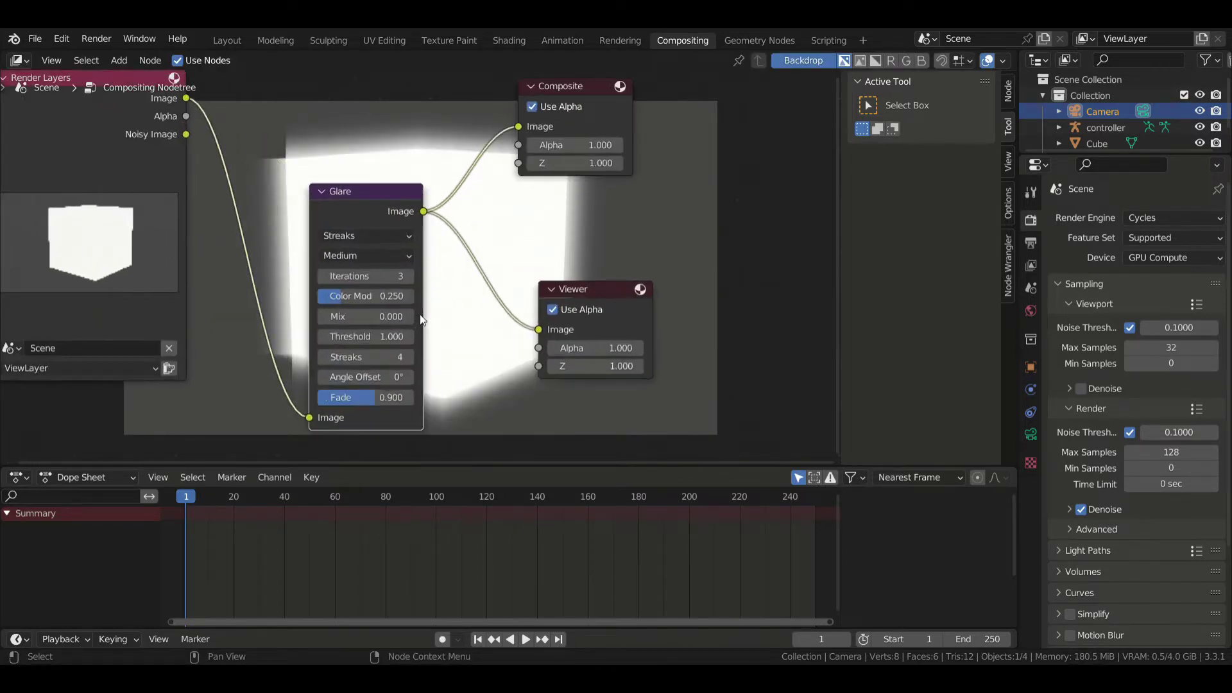
pyautogui.moveTo(437, 331); pyautogui.dragTo(457, 317, button='middle')
pyautogui.click(378, 221)
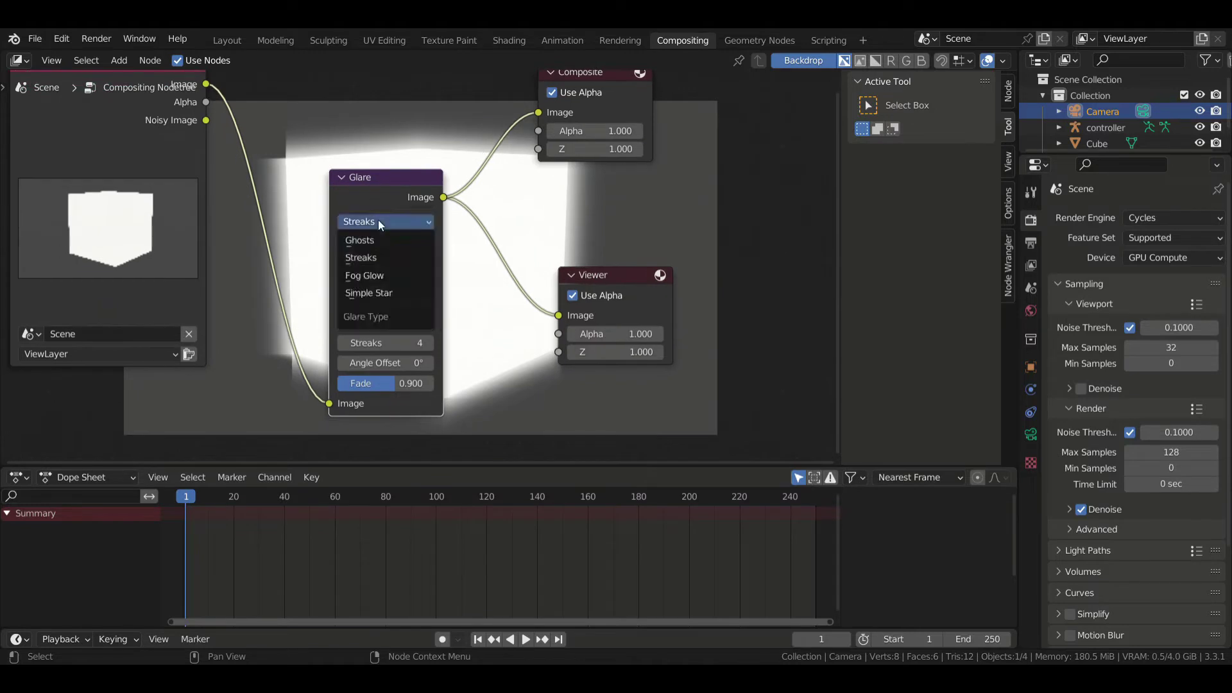
pyautogui.click(376, 271)
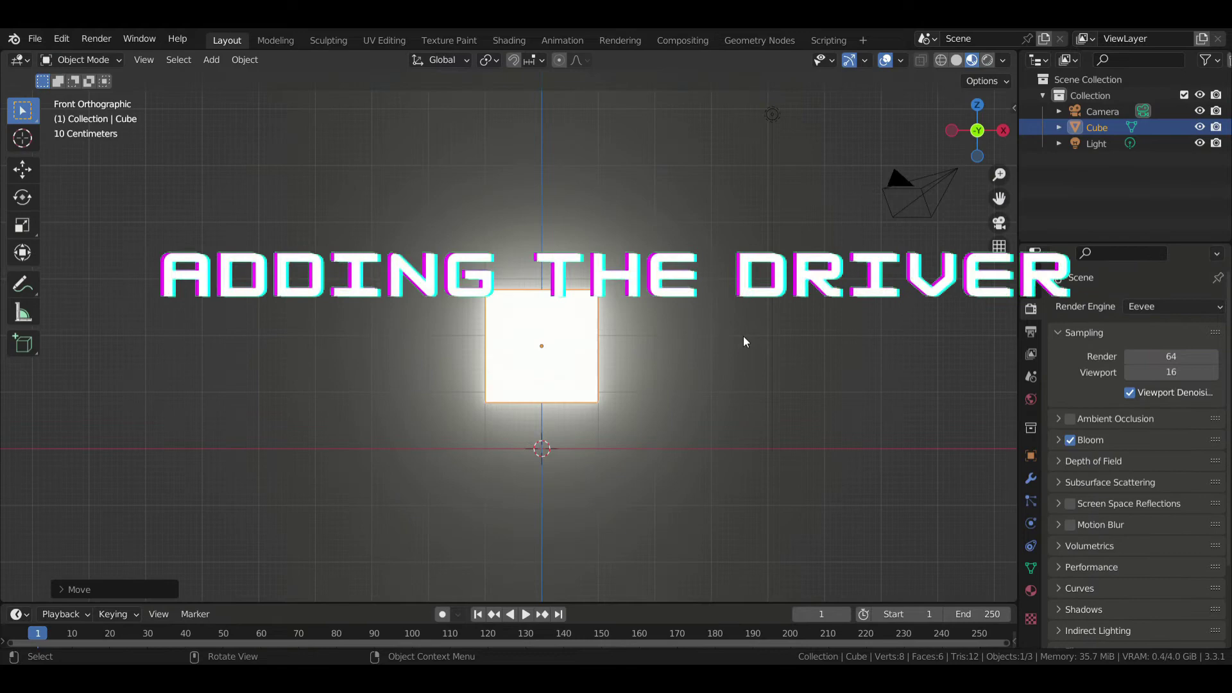
# Add a single-bone armature beside the cube and rename it controller.
pyautogui.keyDown('shift'); pyautogui.moveTo(742, 336); pyautogui.dragTo(672, 339, button='middle'); pyautogui.keyUp('shift')
pyautogui.hotkey('shift', 'a')
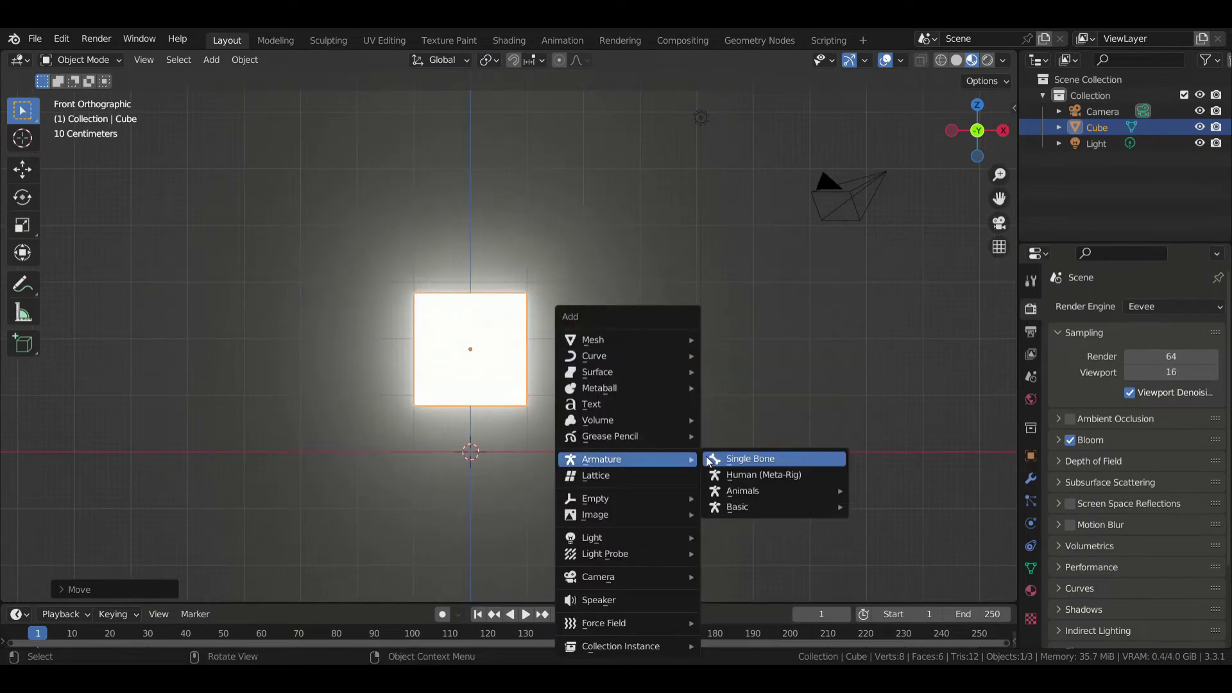
pyautogui.click(719, 459)
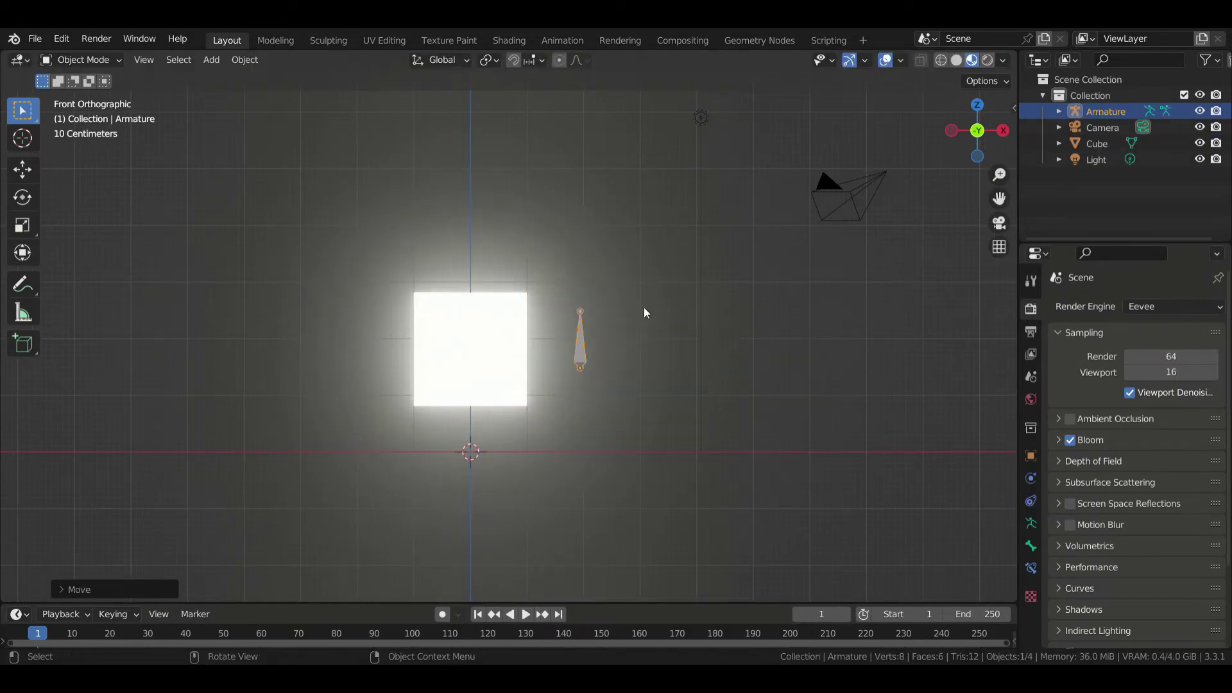
pyautogui.press('KP_5')
pyautogui.moveTo(694, 351); pyautogui.dragTo(615, 353, button='middle')
pyautogui.press('F2')
pyautogui.write('controller')
pyautogui.press('Return')
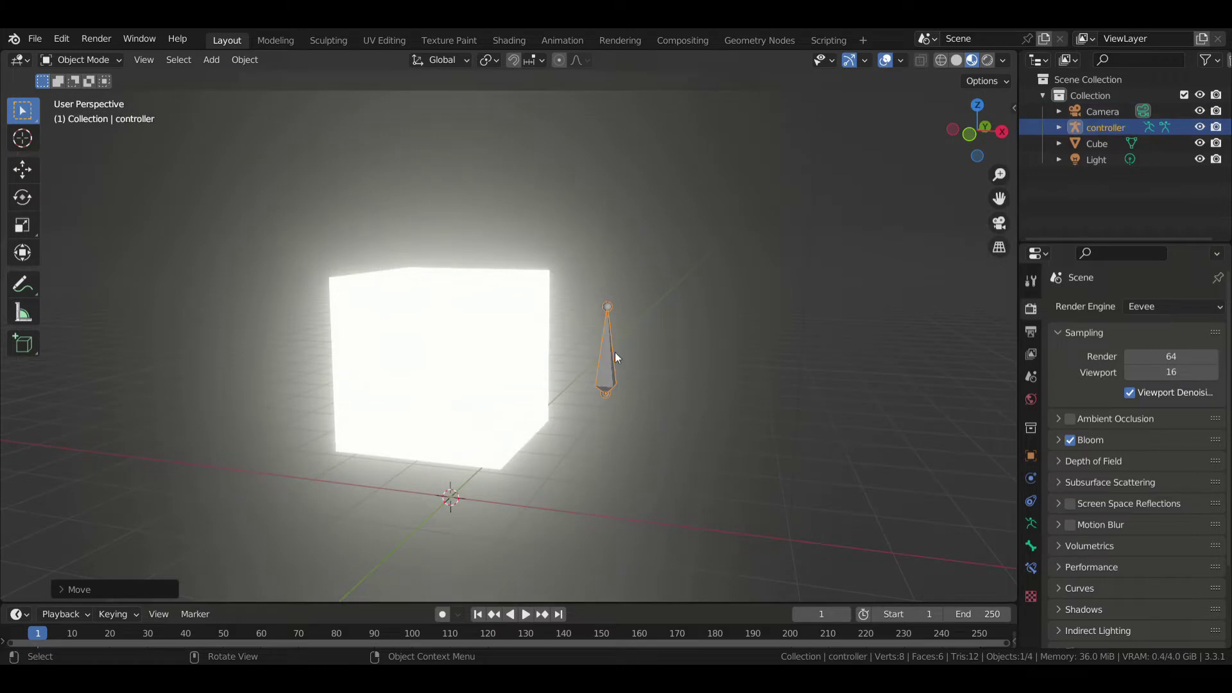
# Show the controller armature's bone axes and set its object viewport display to Wire.
pyautogui.click(1030, 523)
pyautogui.click(1060, 476)
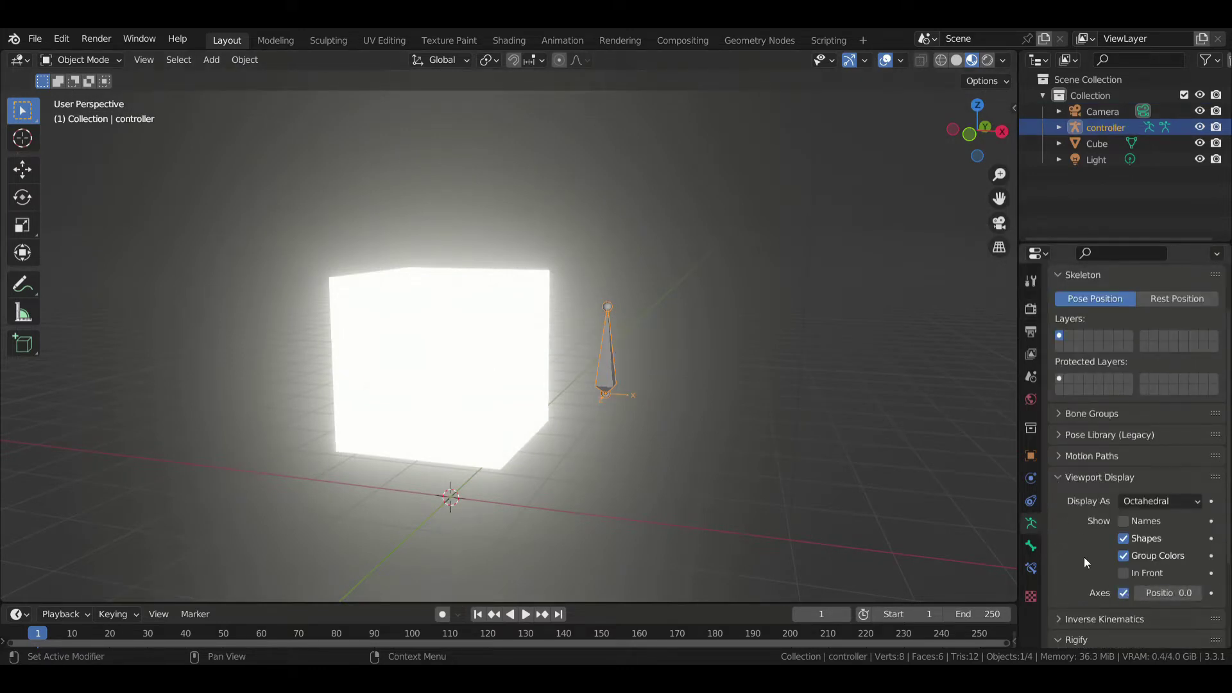
pyautogui.click(1031, 454)
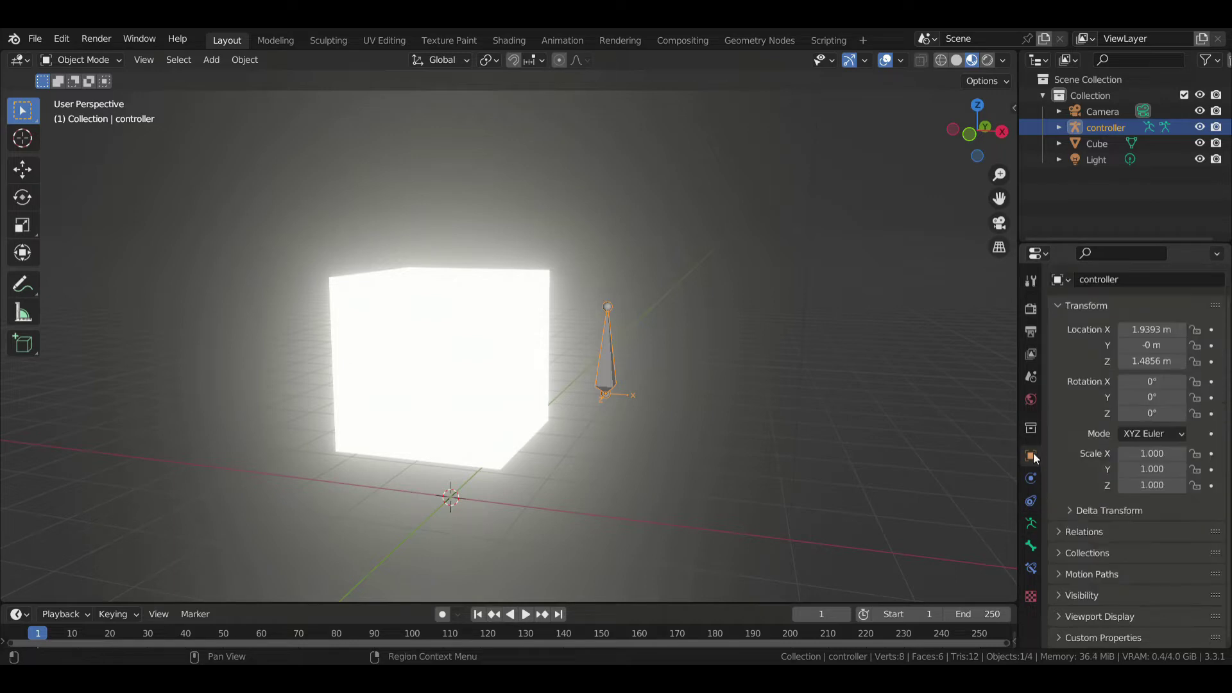
pyautogui.click(1070, 614)
pyautogui.scroll(-4, 1129, 541)
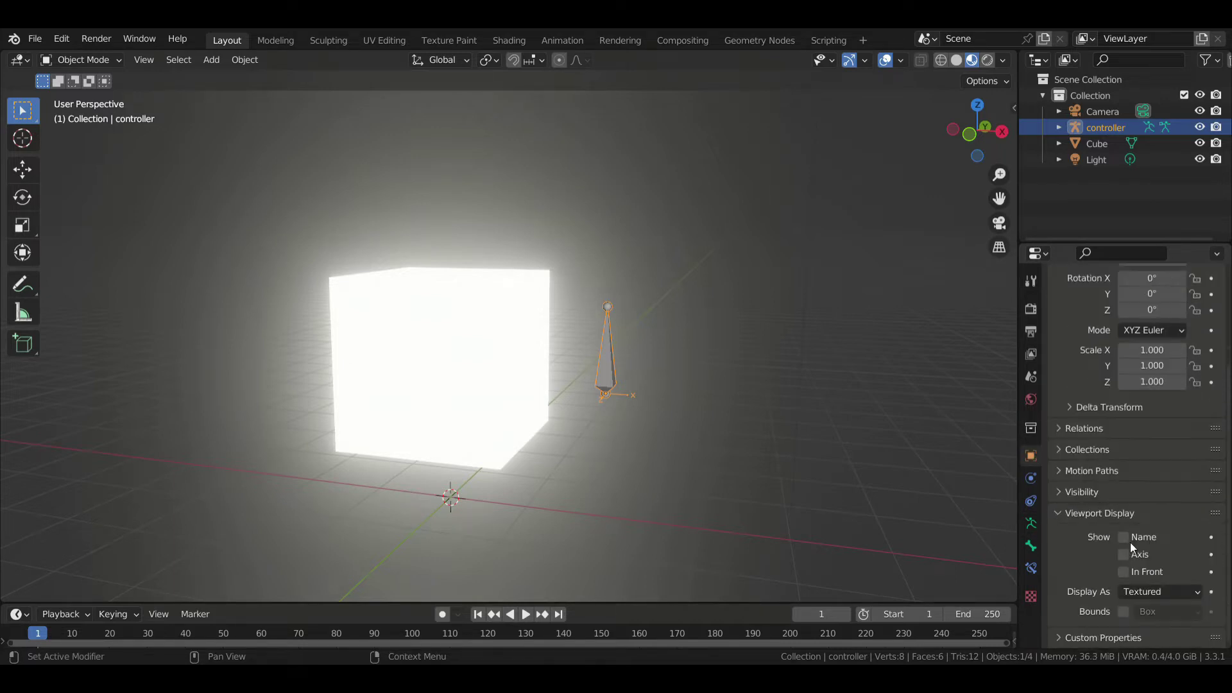
pyautogui.click(1148, 591)
pyautogui.click(1144, 563)
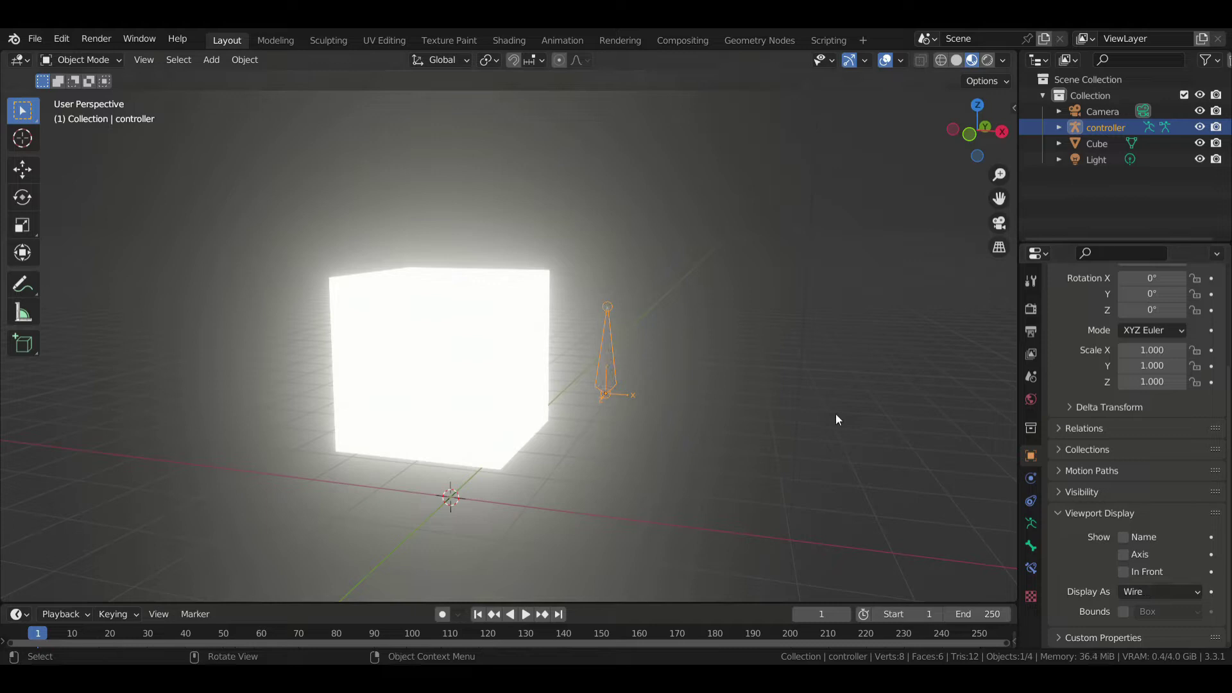
pyautogui.press('KP_Decimal')
pyautogui.moveTo(811, 443)
pyautogui.mouseDown(button='middle')
pyautogui.moveTo(633, 412)
pyautogui.moveTo(714, 330)
pyautogui.moveTo(675, 326)
pyautogui.moveTo(647, 419)
pyautogui.mouseUp(button='middle')
pyautogui.scroll(-4, 643, 418)
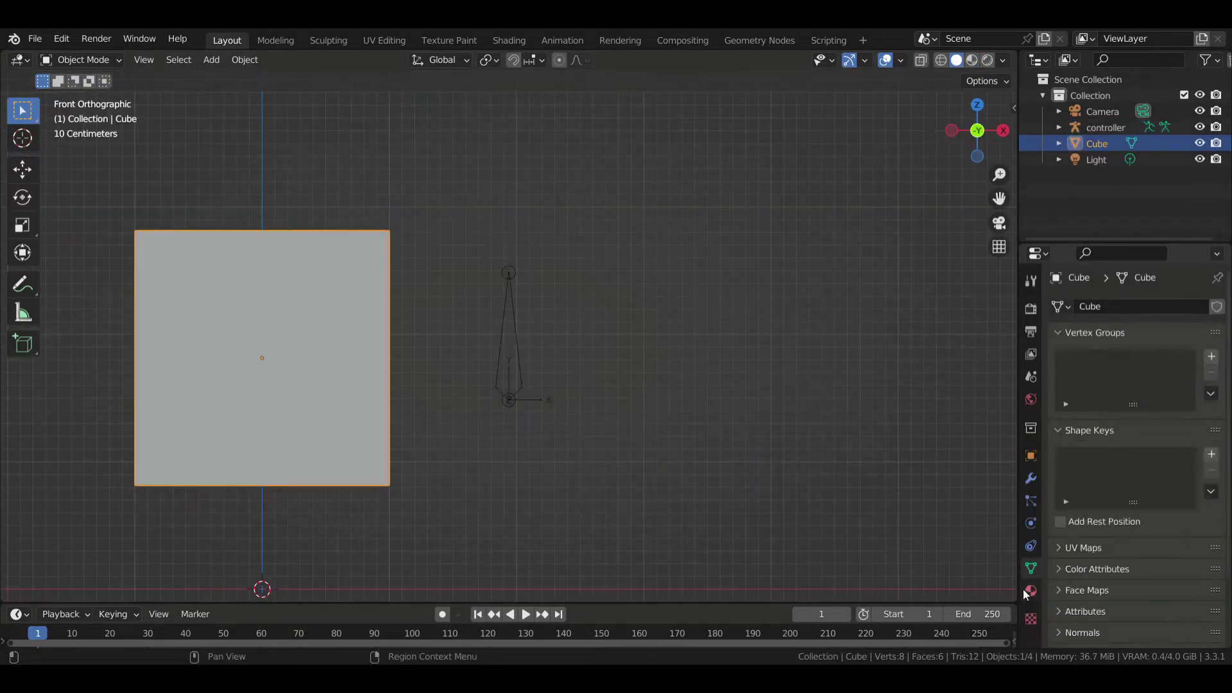
# Add a driver to the Strength of the cube's emission material and set its type to Averaged Value.
pyautogui.click(1029, 590)
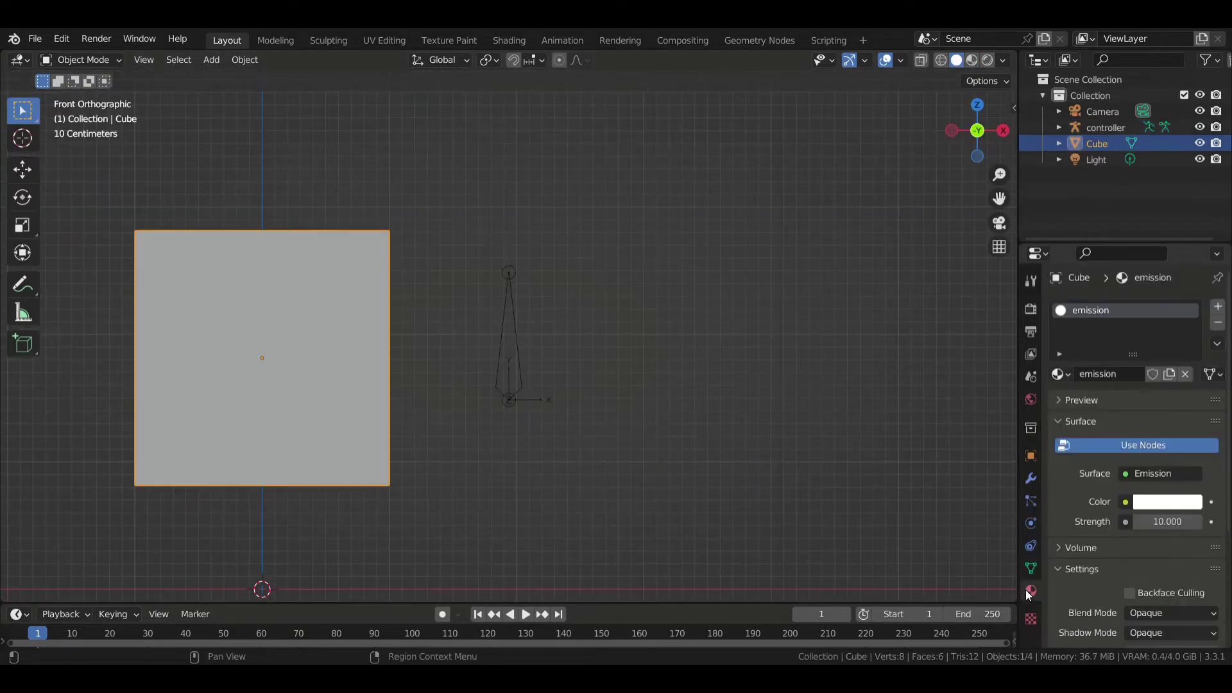
pyautogui.rightClick(1170, 522)
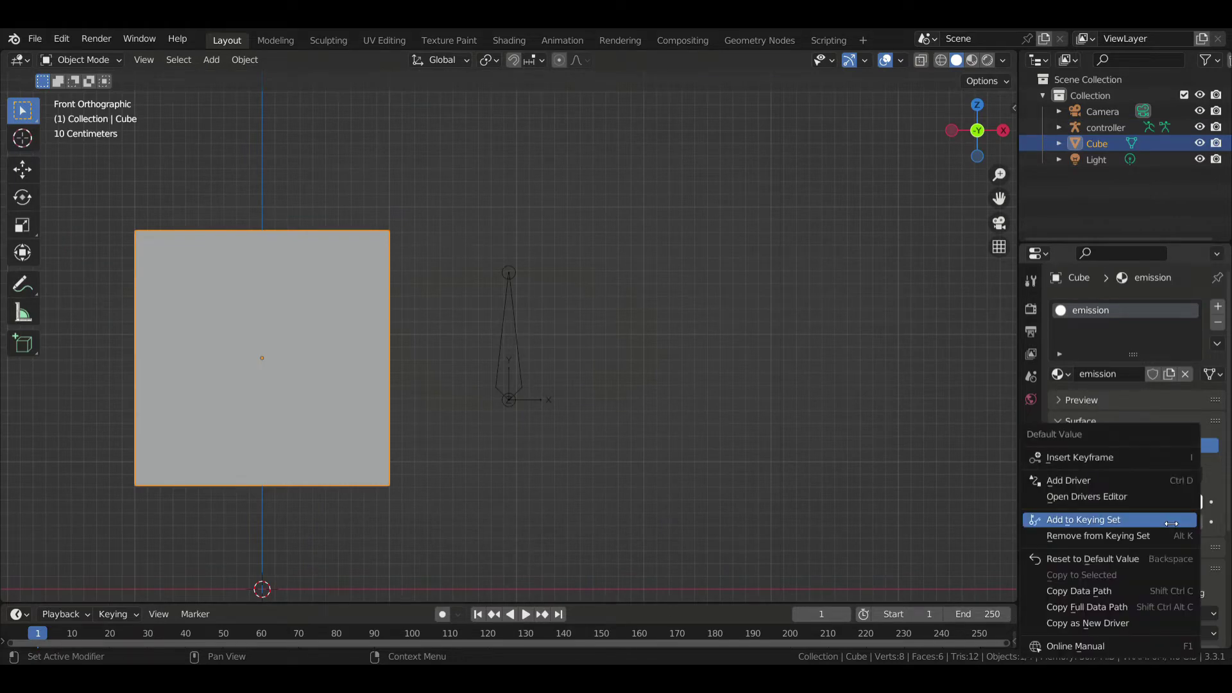
pyautogui.click(1081, 481)
pyautogui.click(1084, 339)
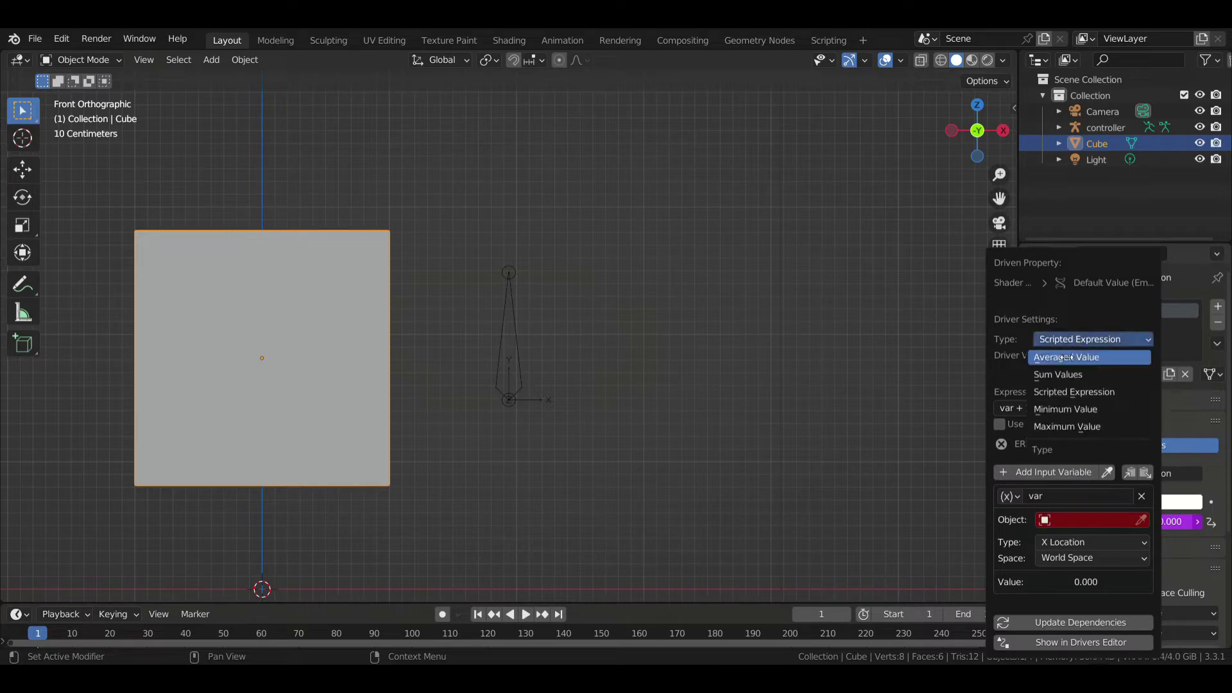
pyautogui.click(1066, 358)
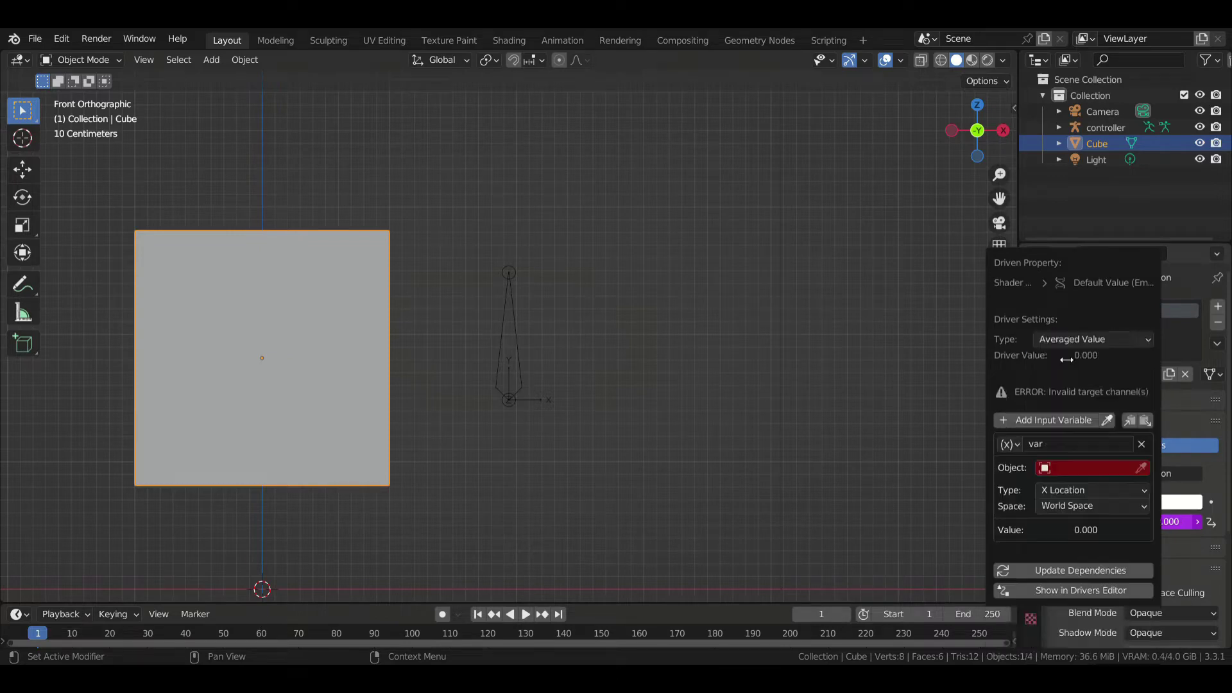
# Target the driver variable at the controller object's light_bone and base it on Z Rotation.
pyautogui.click(1079, 471)
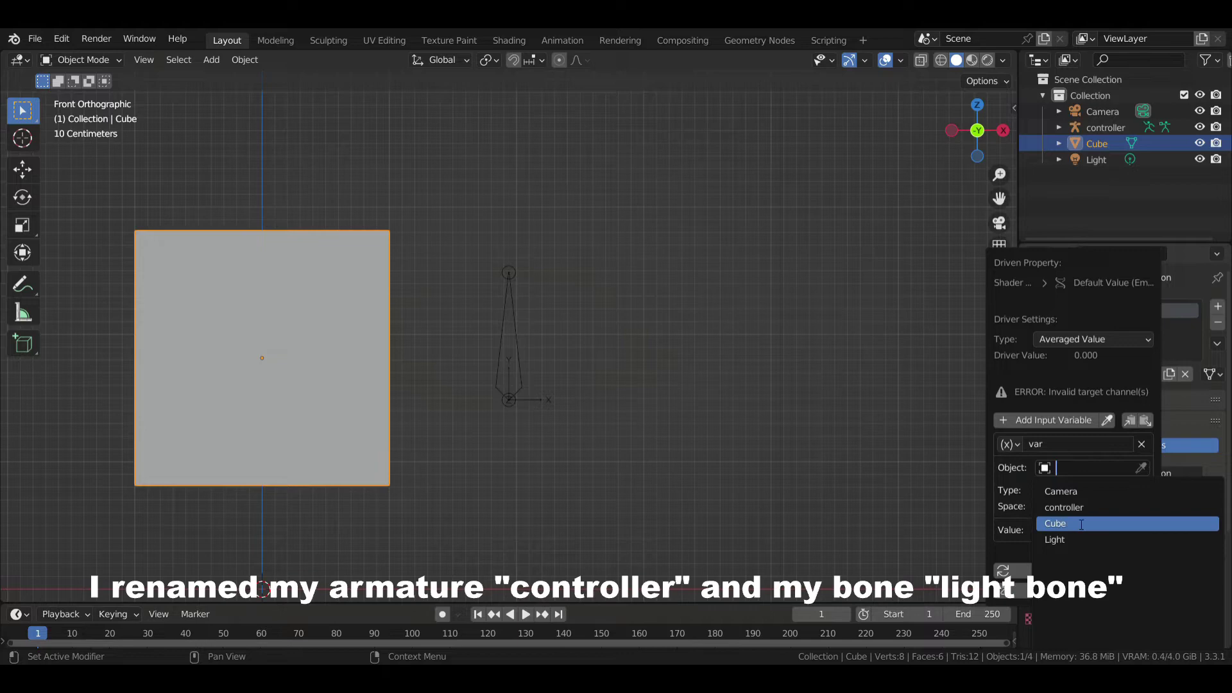
pyautogui.click(1083, 507)
pyautogui.click(1076, 471)
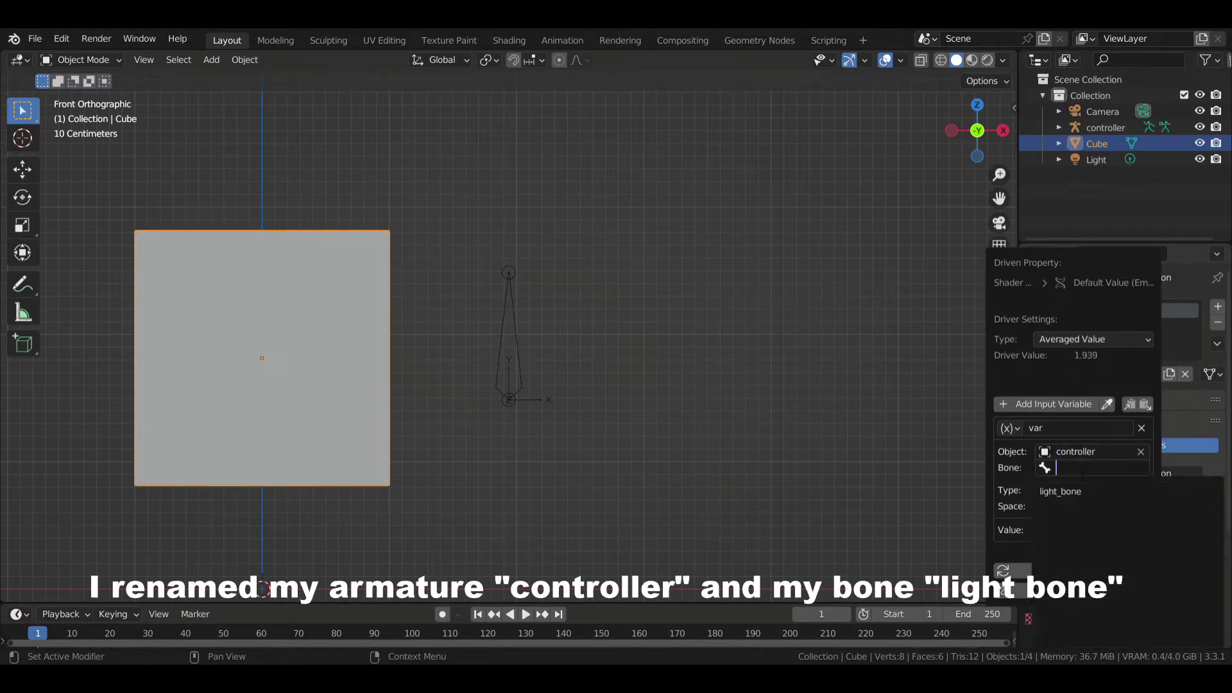
pyautogui.click(1071, 494)
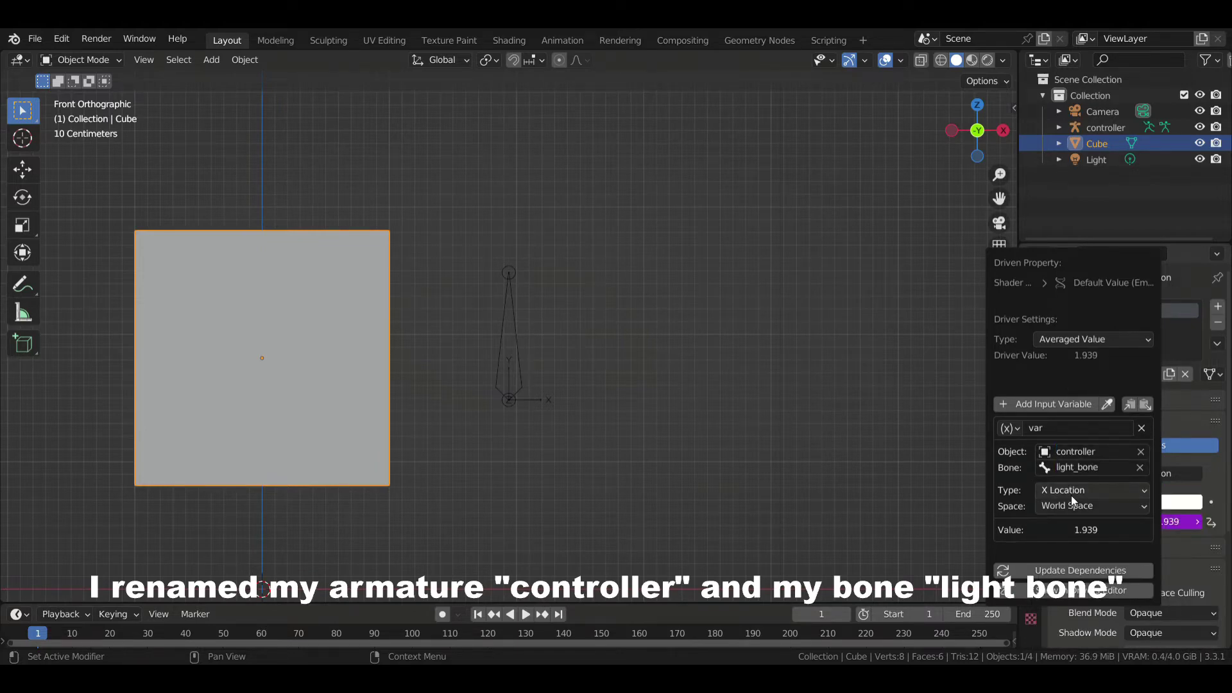
pyautogui.click(1055, 488)
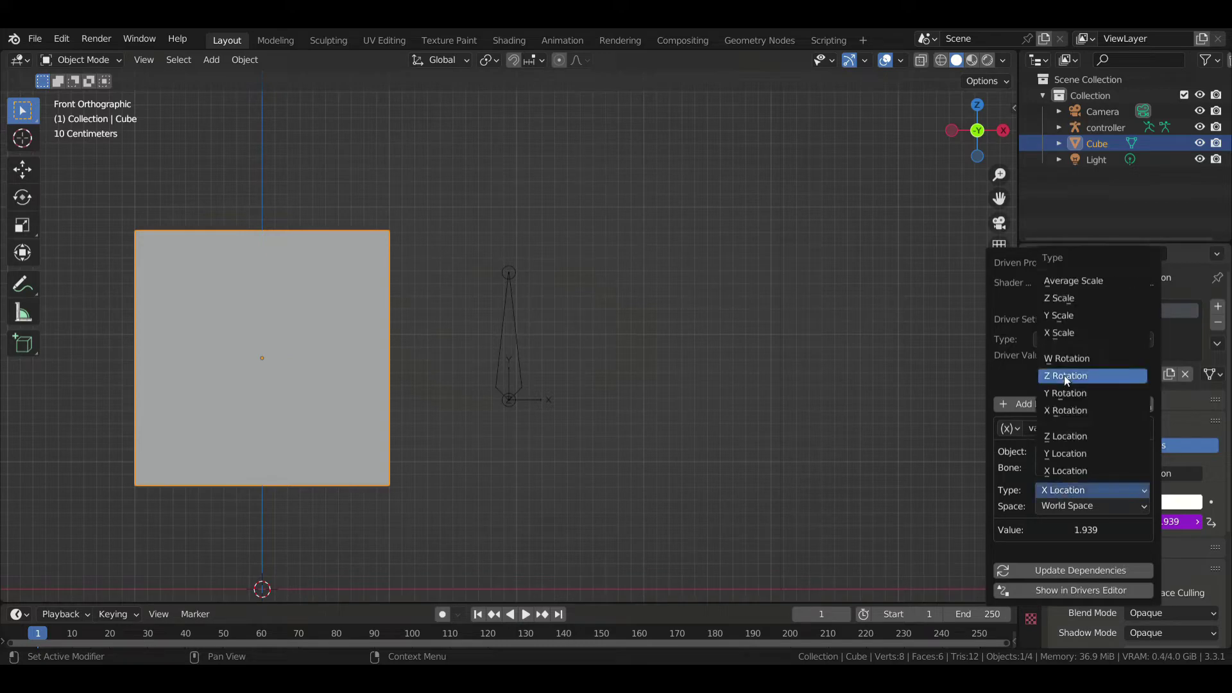
pyautogui.click(1072, 377)
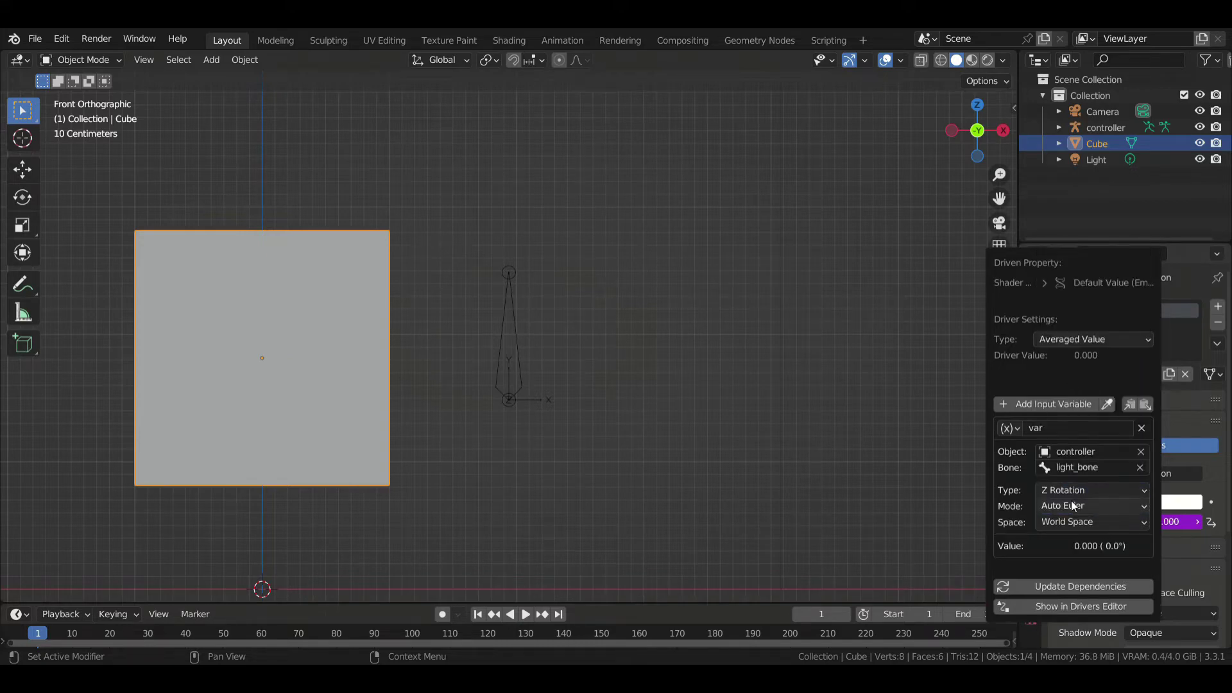
# Set the driver variable's space to Local Space.
pyautogui.click(1070, 520)
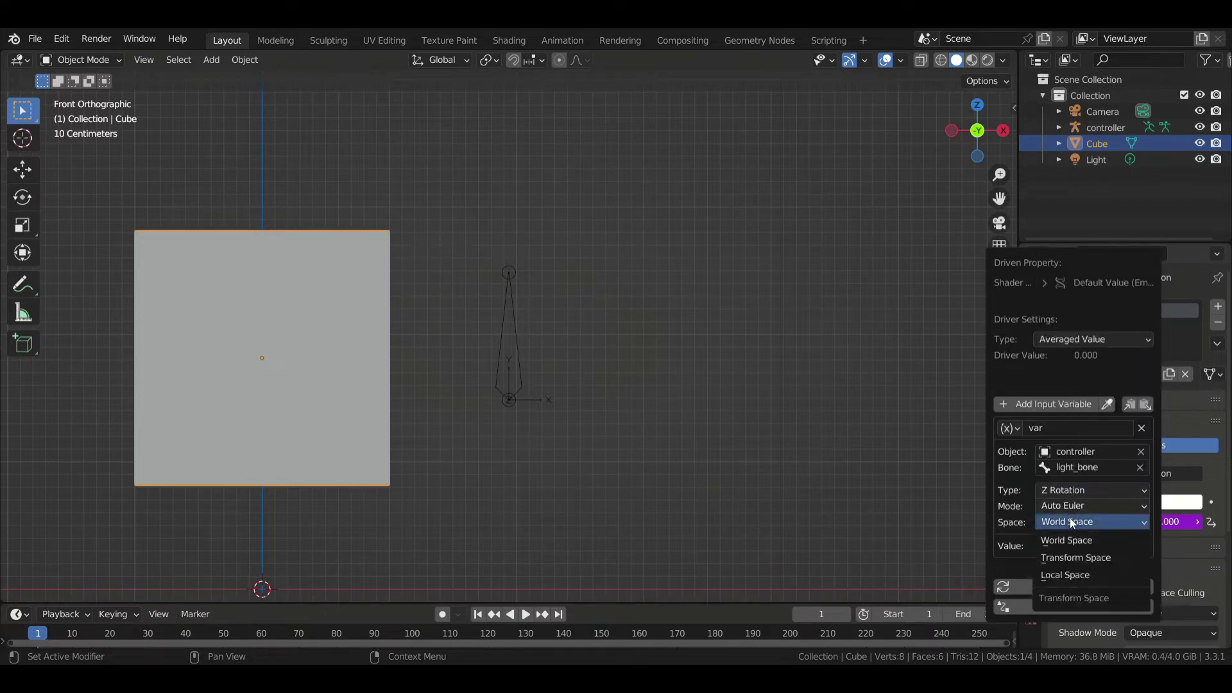
pyautogui.click(1075, 574)
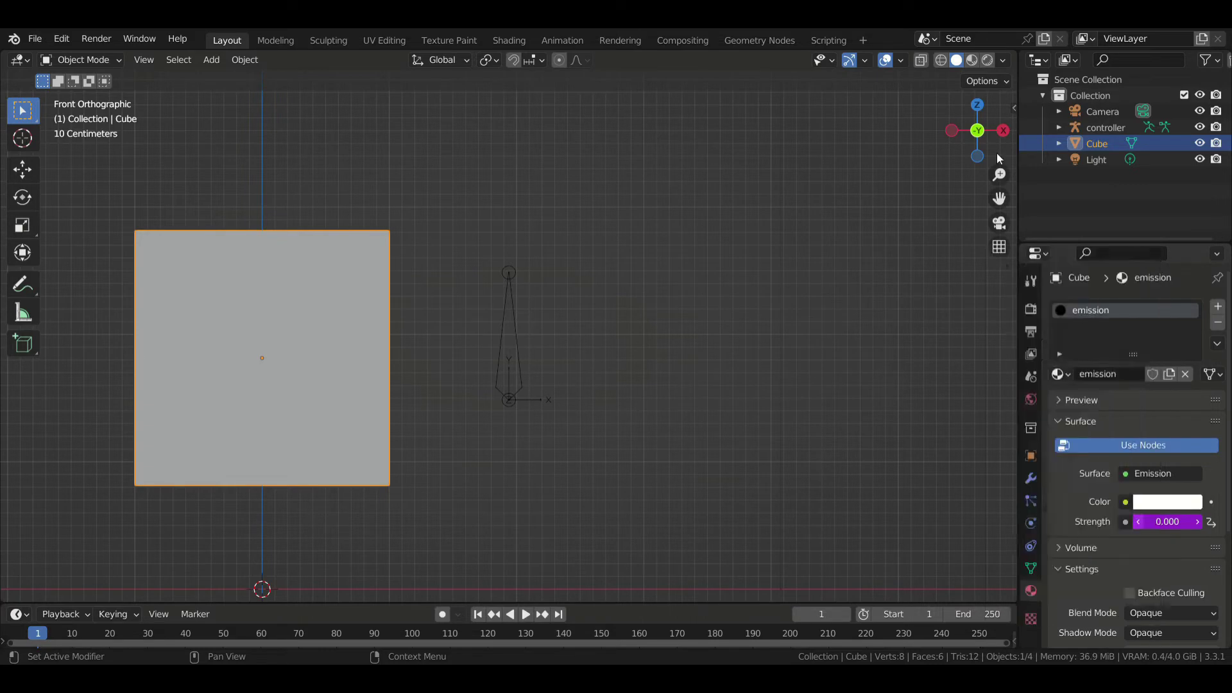
# Test the driver by rotating the whole controller armature in Object Mode, cancel the rotation, and orbit to a perspective view.
pyautogui.click(1104, 127)
pyautogui.press('r')
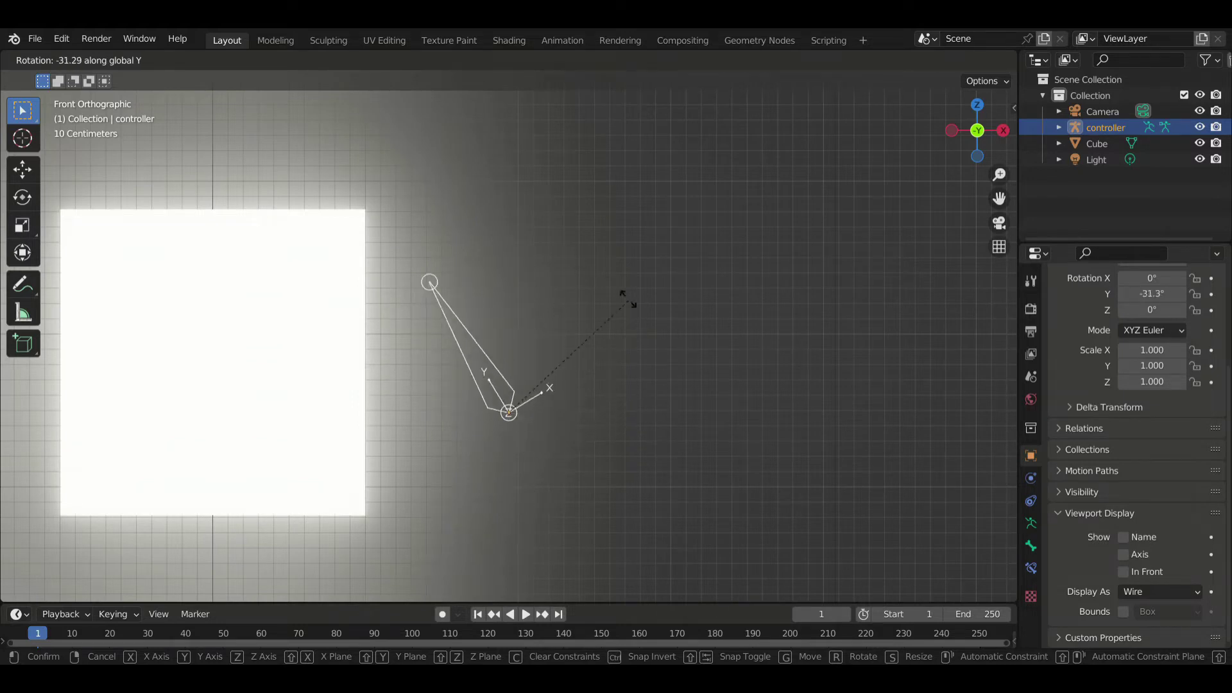
pyautogui.press('Escape')
pyautogui.moveTo(618, 272); pyautogui.dragTo(559, 417, button='middle')
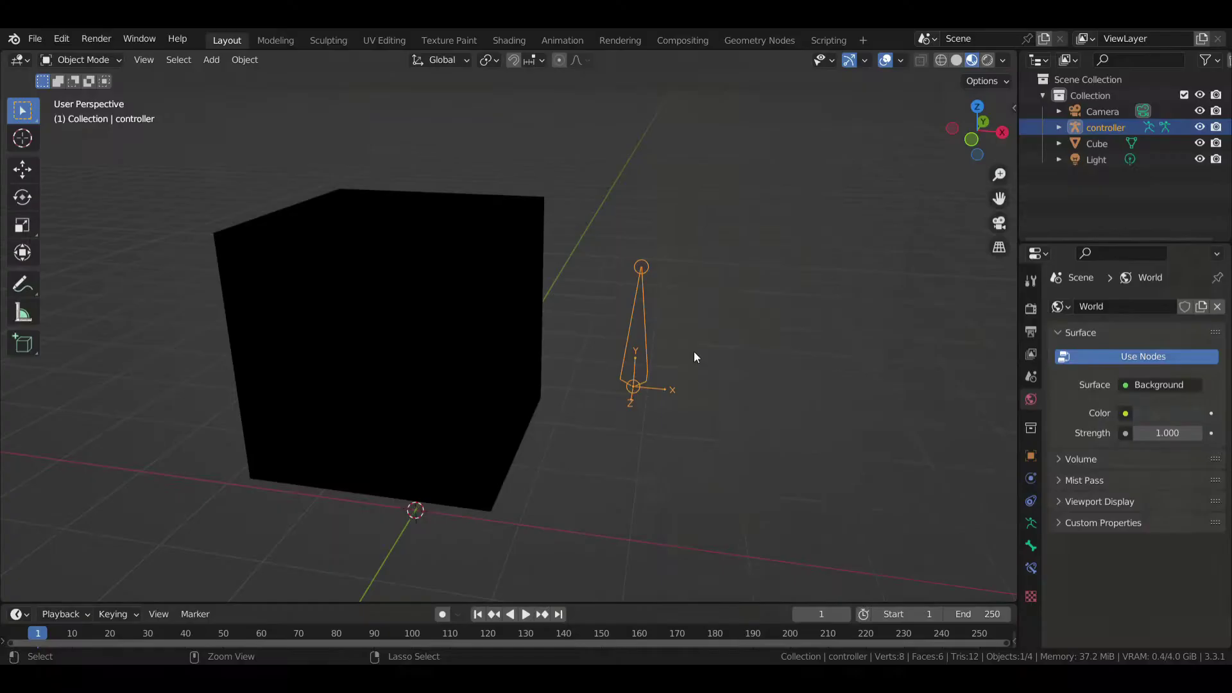
# Test the emission driver by rotating light_bone about the global Y axis in Pose Mode, cancel the rotation, and return to Object Mode.
pyautogui.hotkey('ctrl', 'Tab')
pyautogui.press('a')
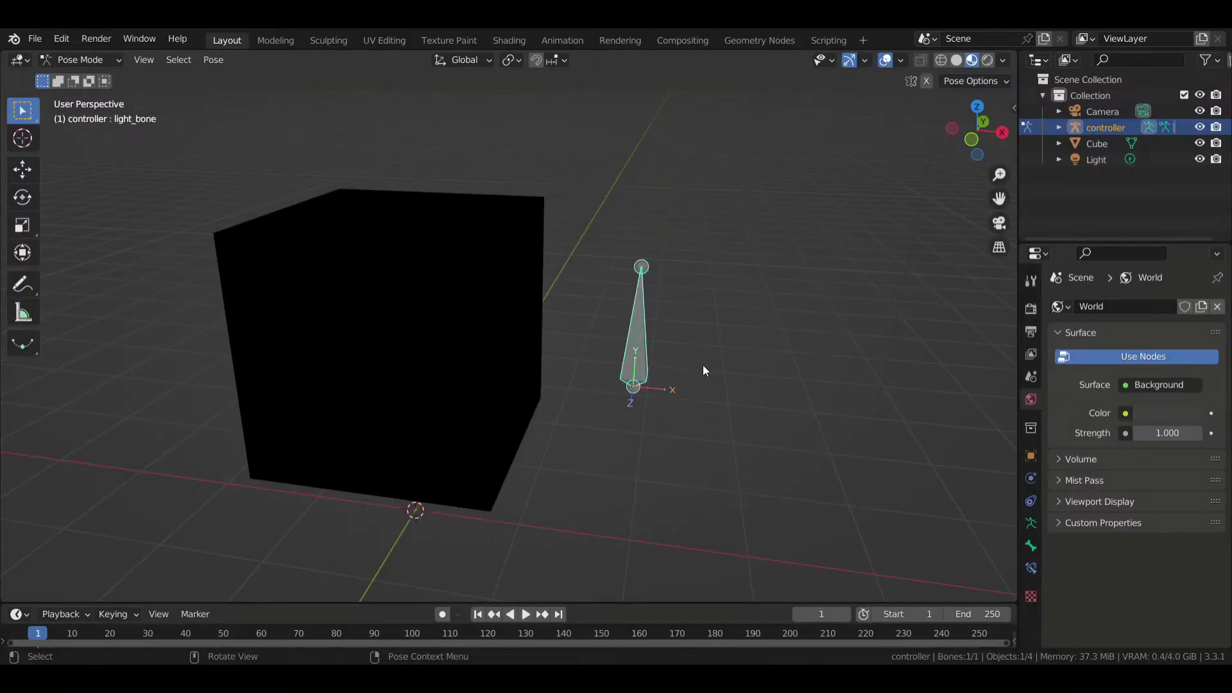
pyautogui.press('r')
pyautogui.press('y')
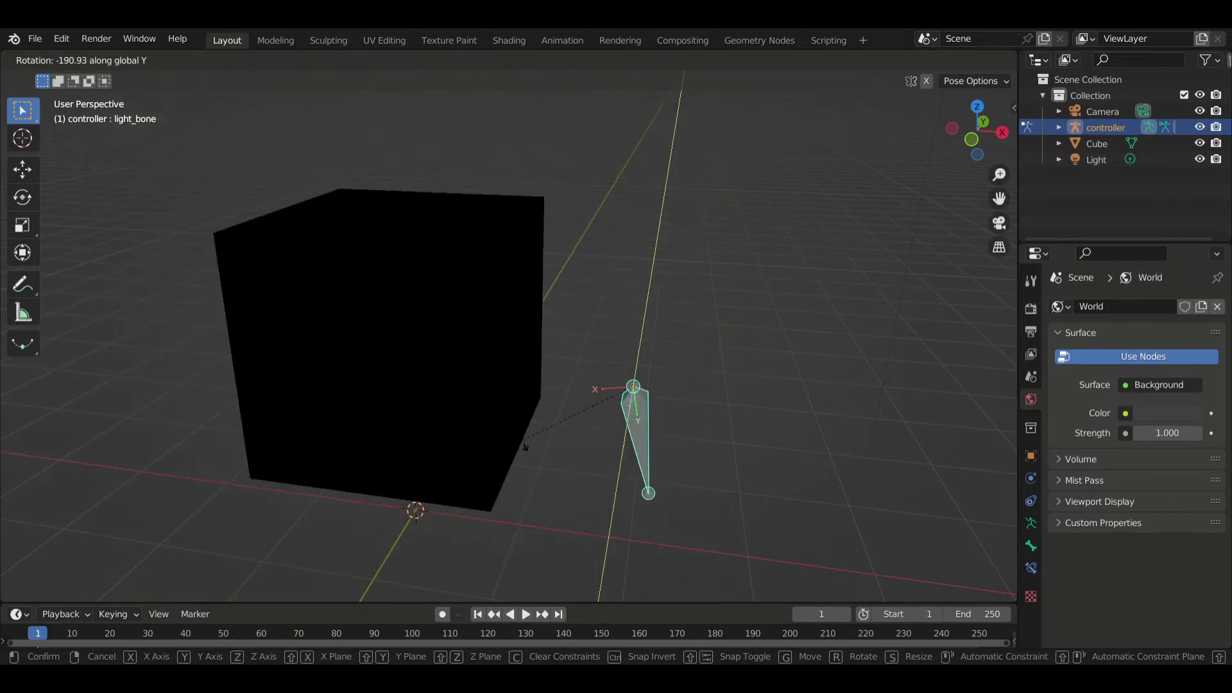
pyautogui.press('Escape')
pyautogui.hotkey('ctrl', 'Tab')
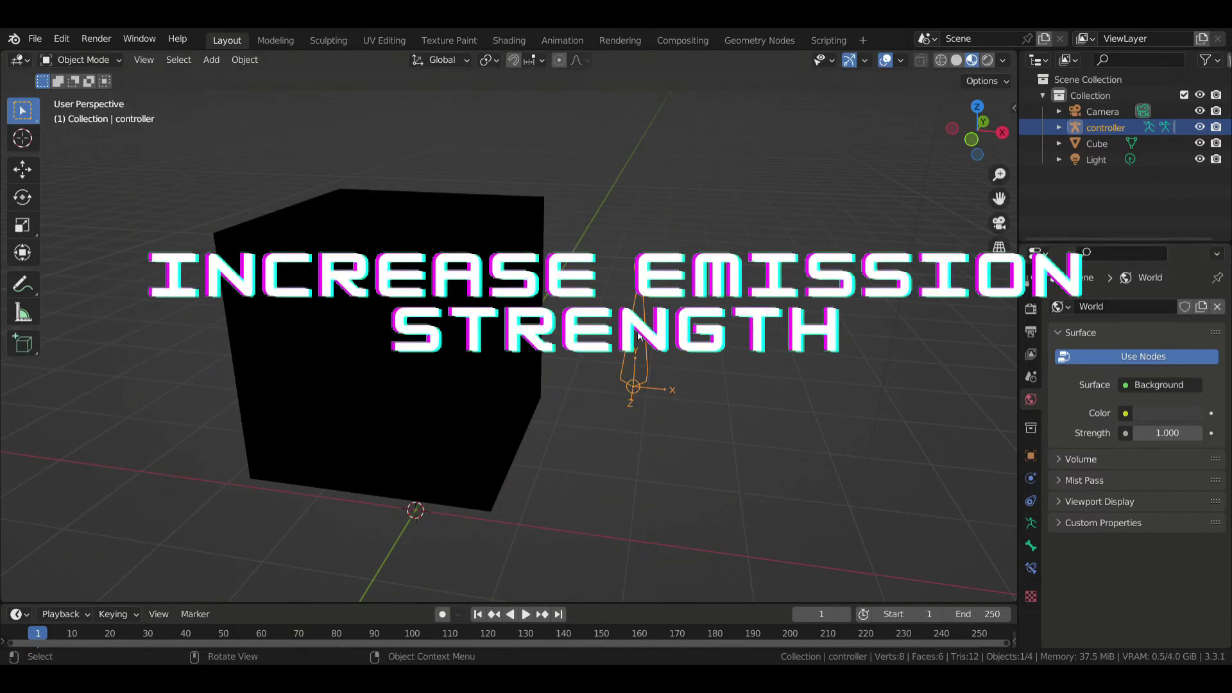
# Open the Drivers Editor for the Strength of the cube's emission material.
pyautogui.moveTo(680, 289); pyautogui.dragTo(677, 318, button='middle')
pyautogui.click(517, 330)
pyautogui.click(1030, 591)
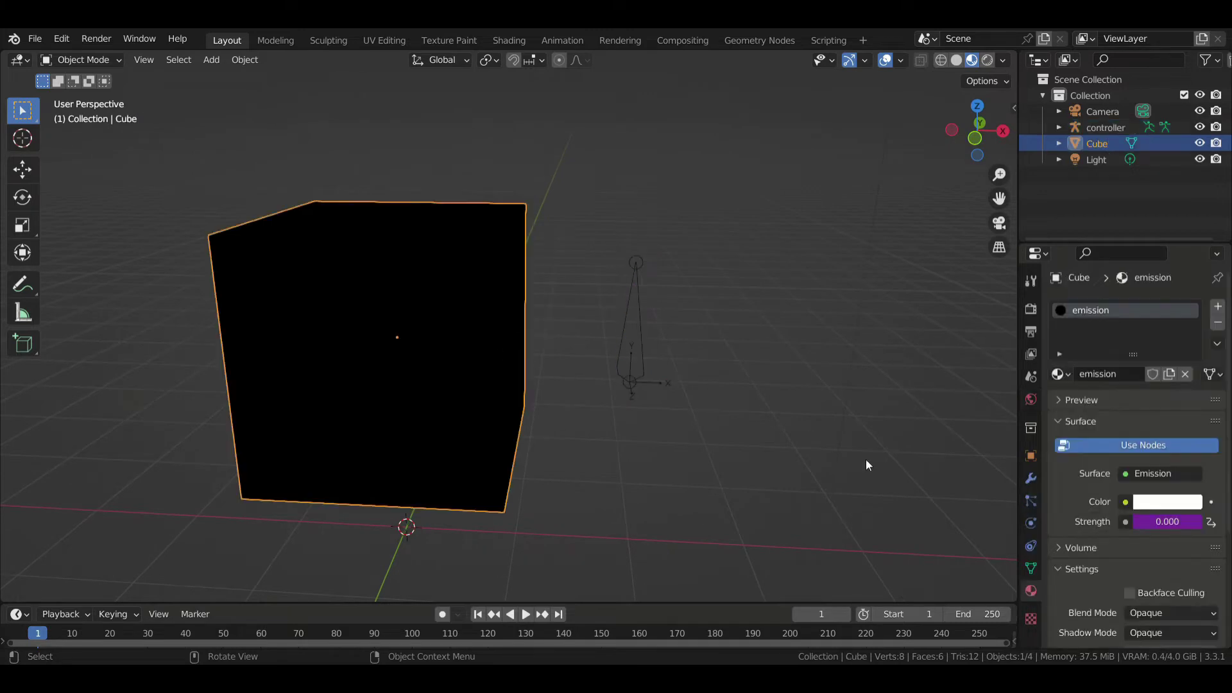
pyautogui.rightClick(1180, 525)
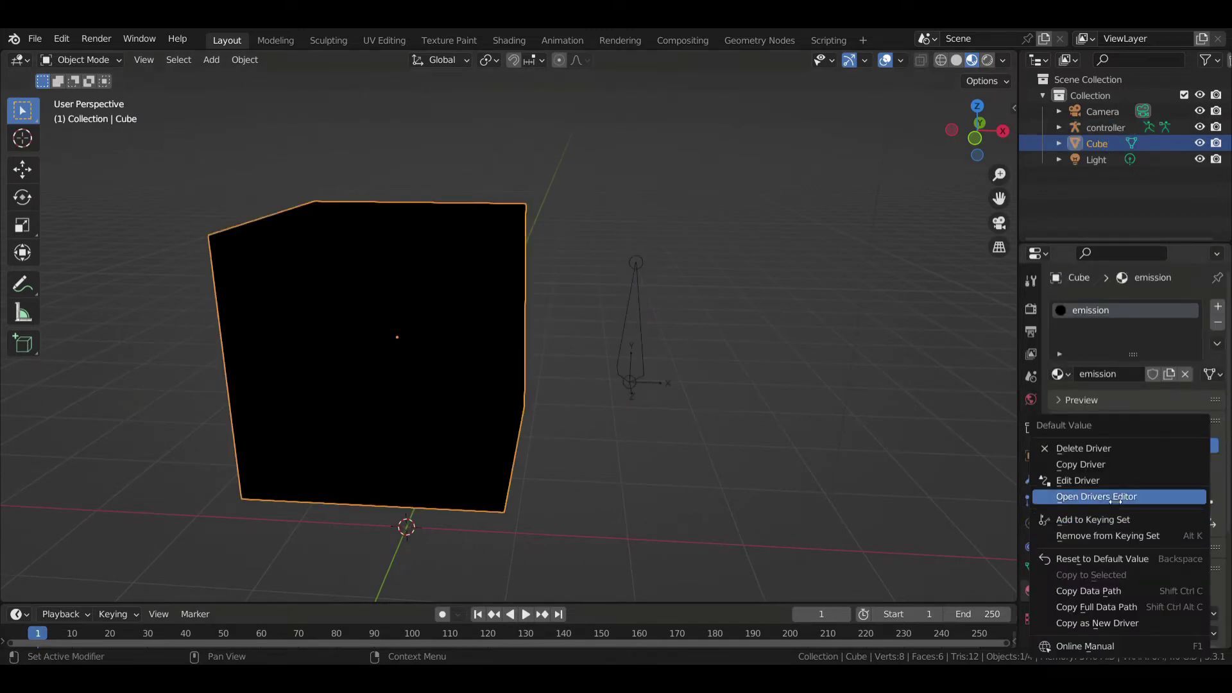
pyautogui.click(1099, 497)
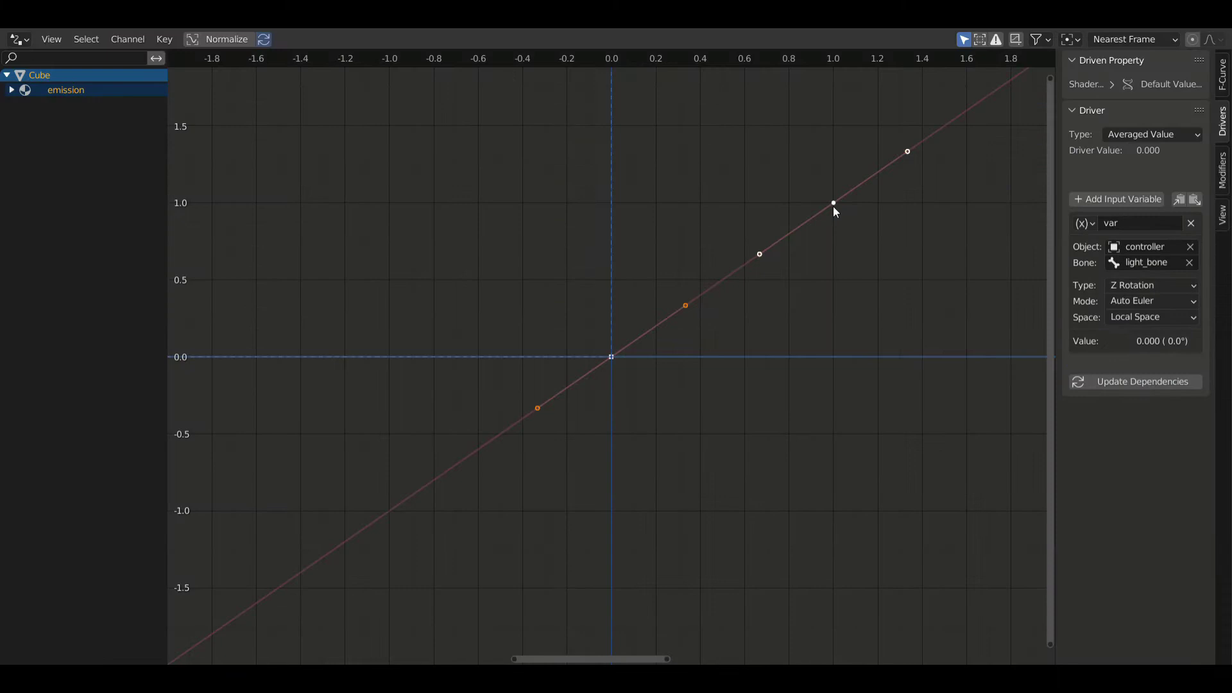
# Add a Generator modifier to the Strength driver curve, edit its x^1 coefficient, and test-rotate light_bone about the global Y axis.
pyautogui.click(1222, 172)
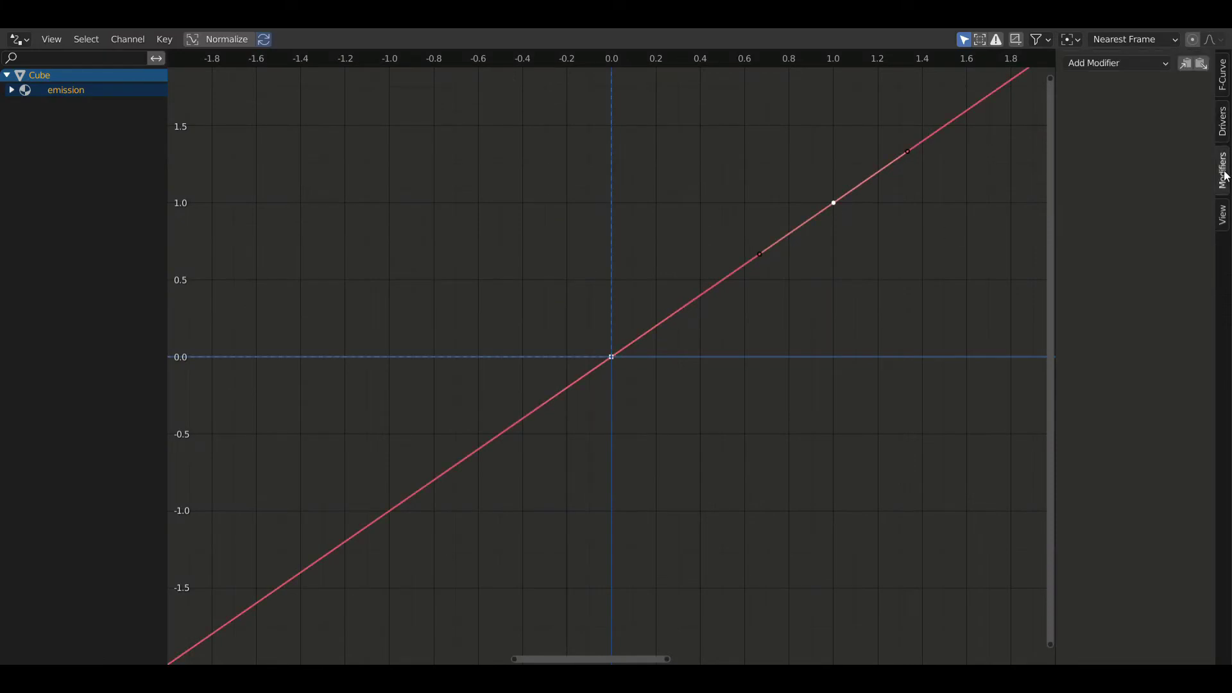
pyautogui.click(1133, 68)
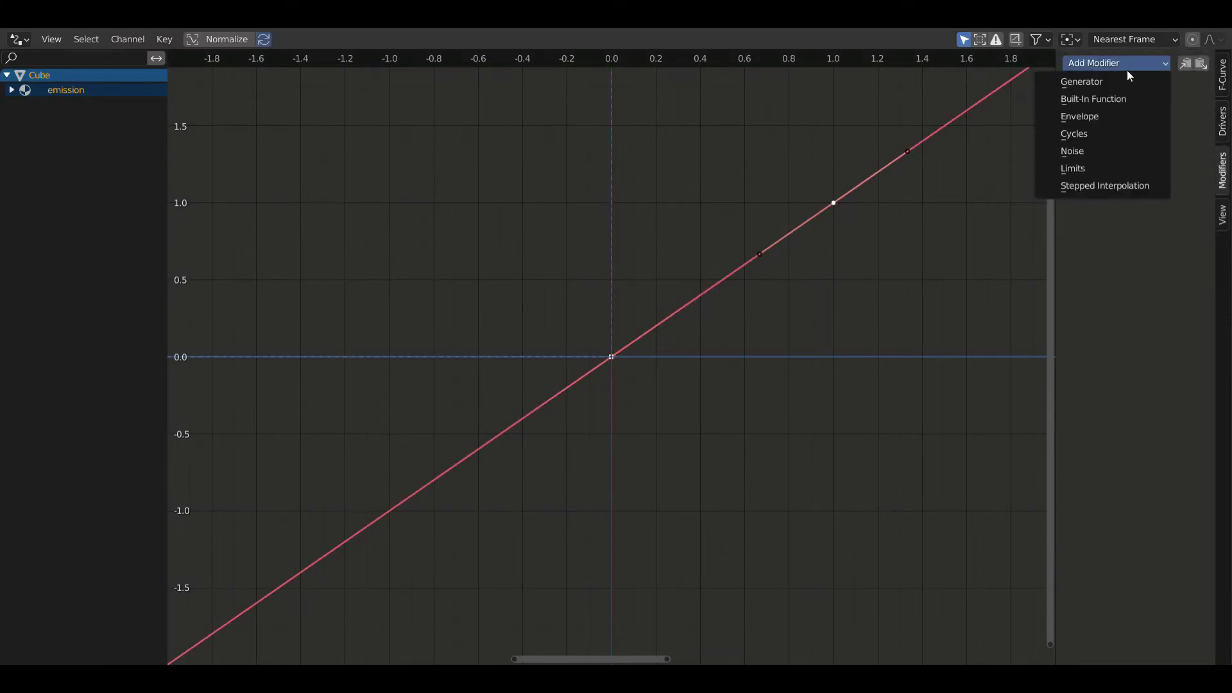
pyautogui.click(1120, 77)
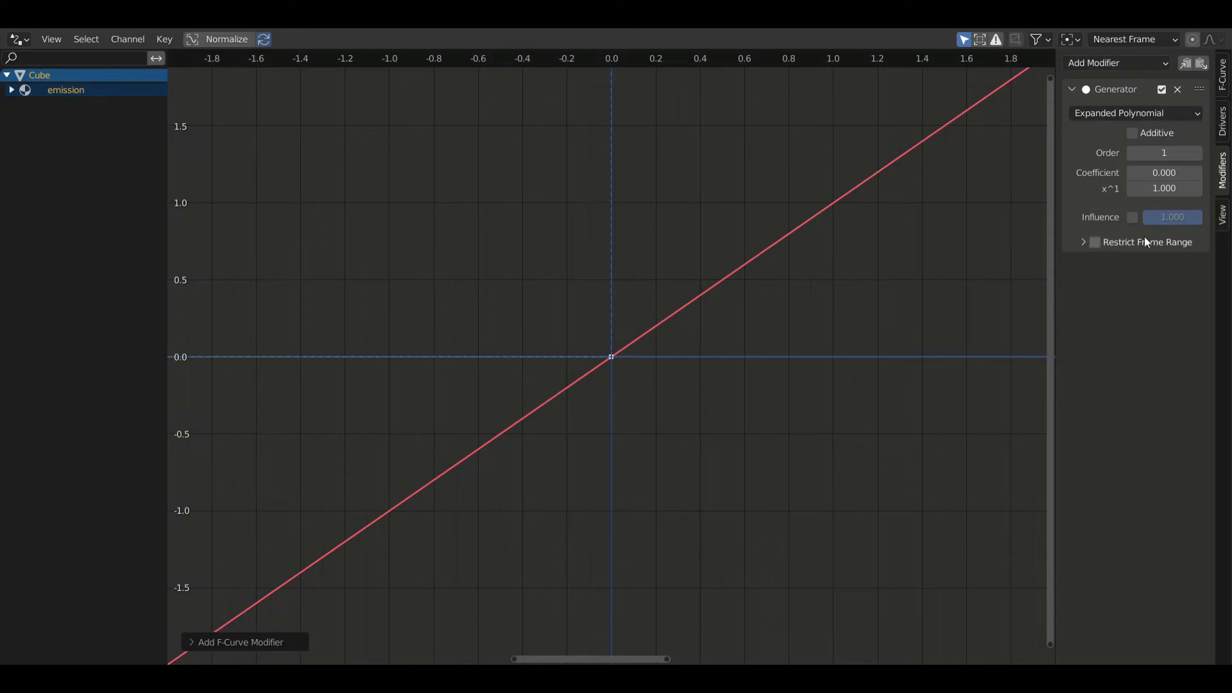
pyautogui.click(1156, 191)
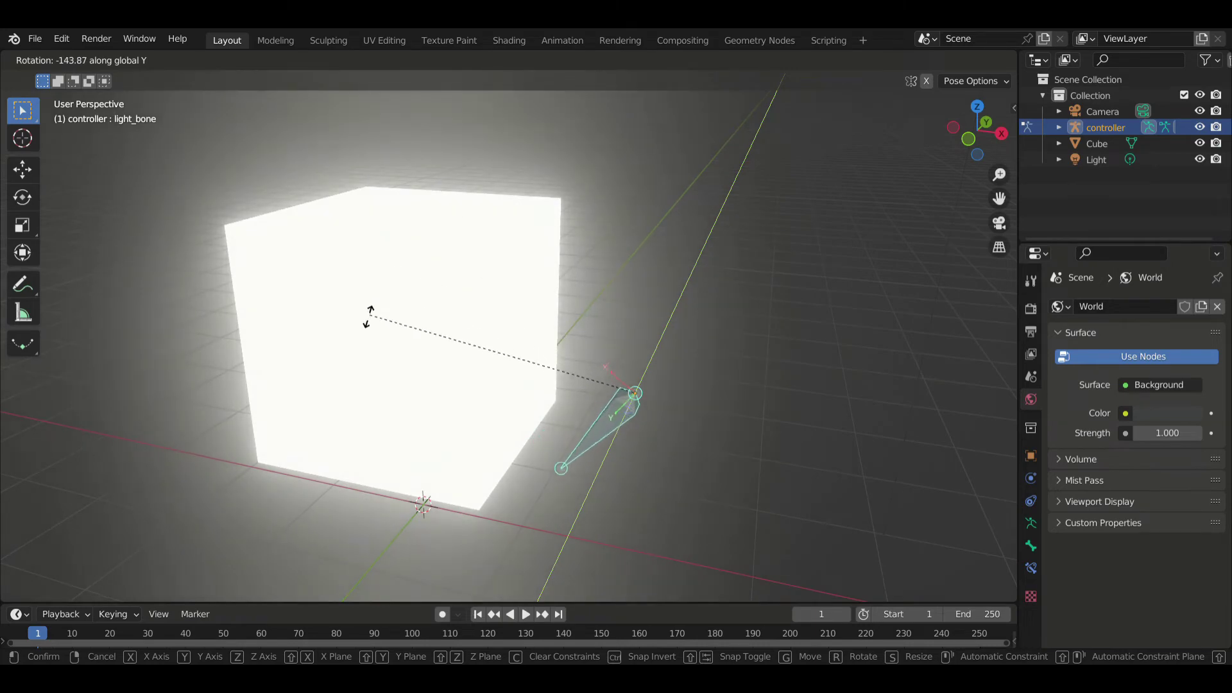
pyautogui.rightClick(368, 321)
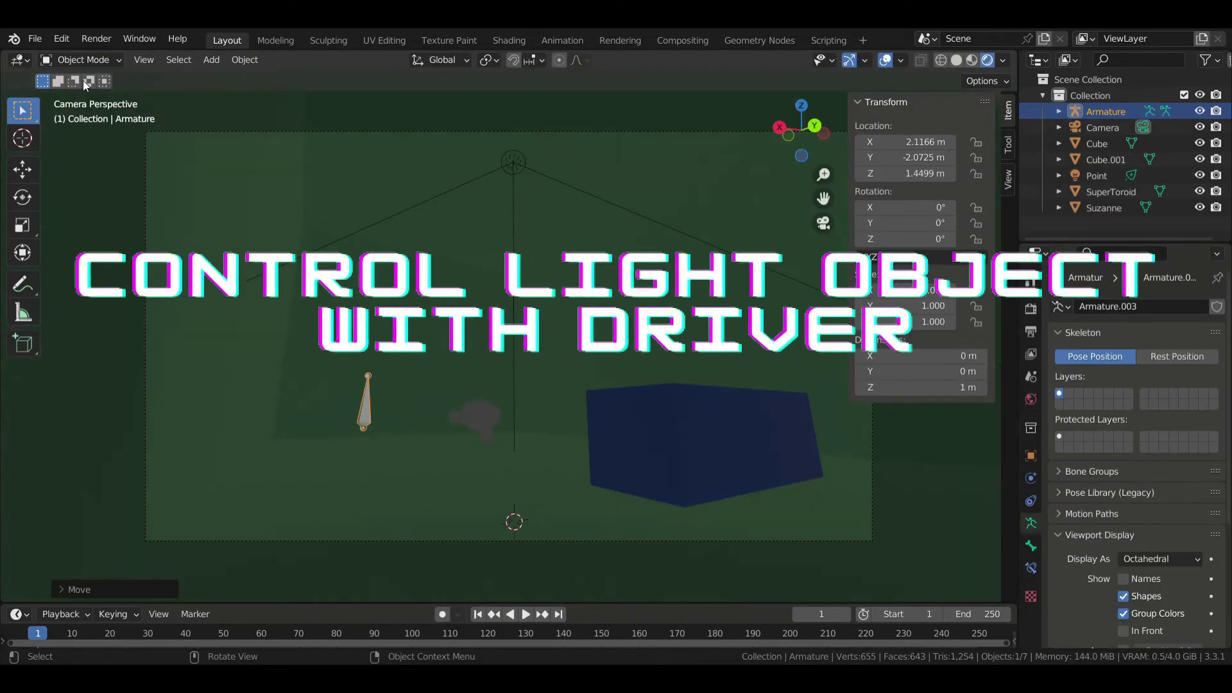
# Try the Point spot light's power at 50 W and 100 W, and set it to 500 W.
pyautogui.click(344, 343)
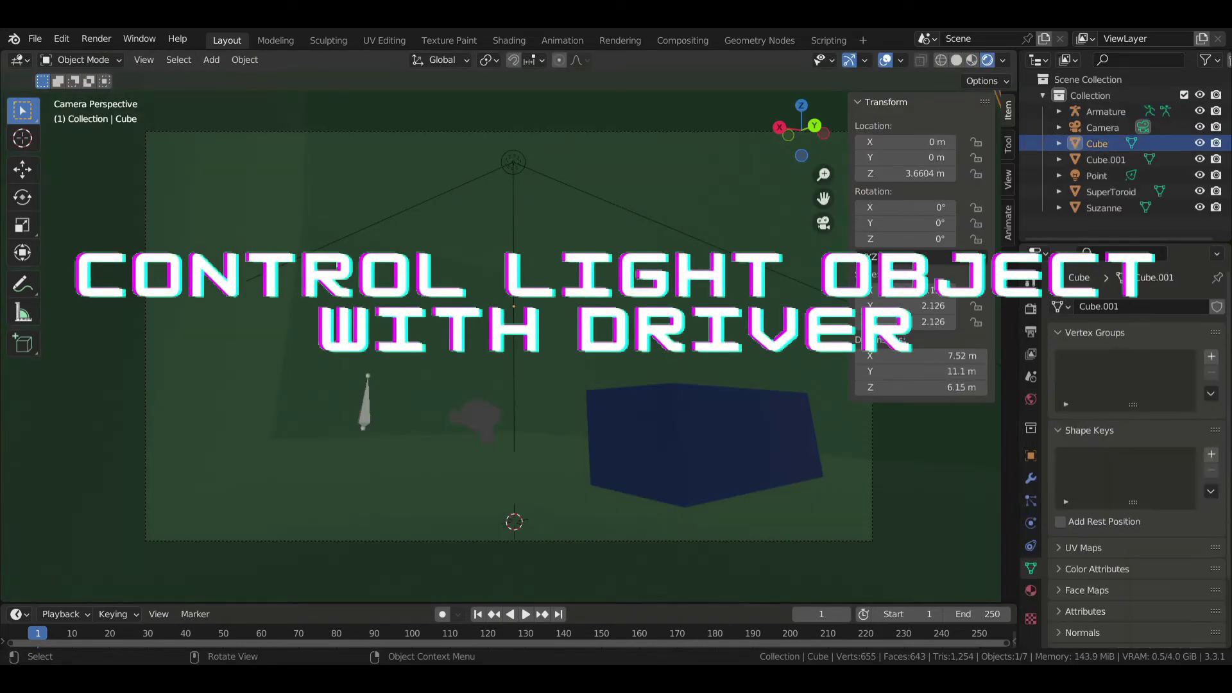
pyautogui.click(367, 409)
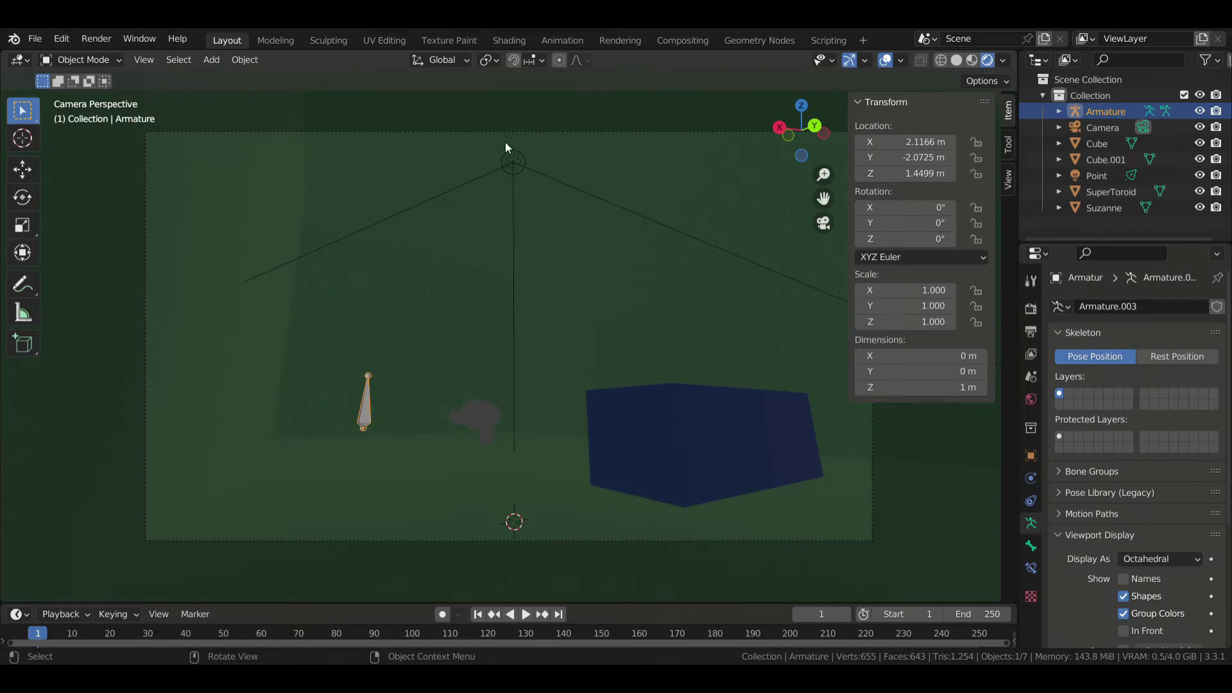
pyautogui.click(512, 160)
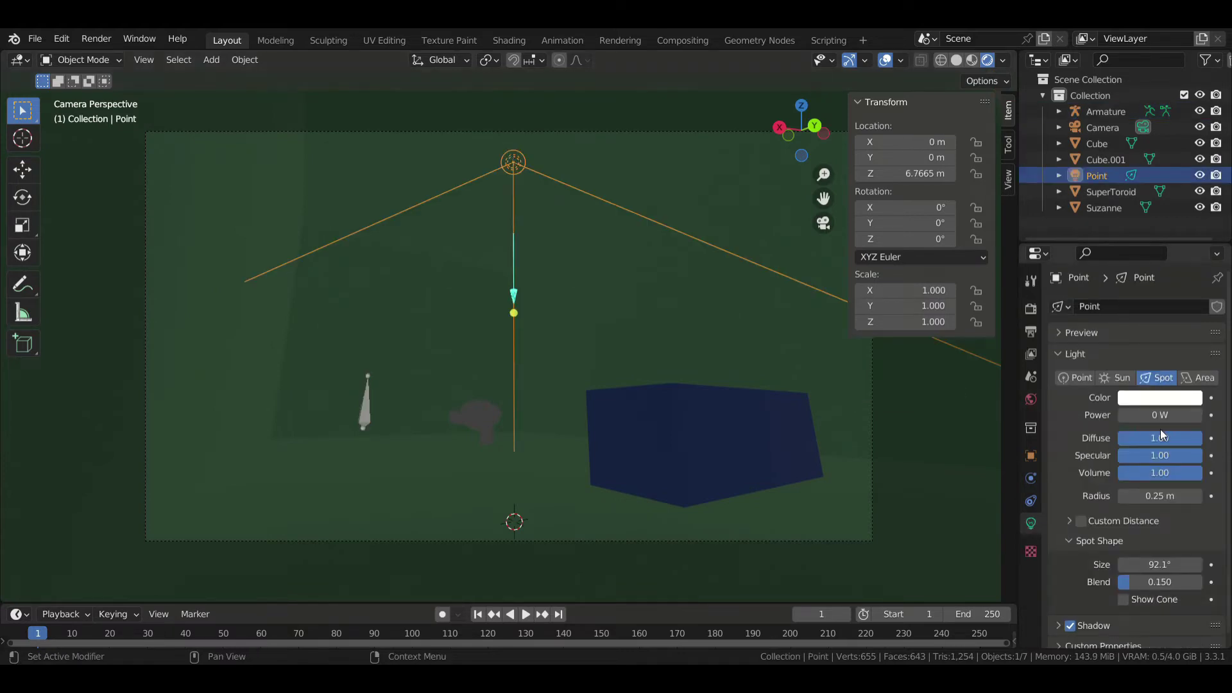
pyautogui.click(1165, 418)
pyautogui.write('5')
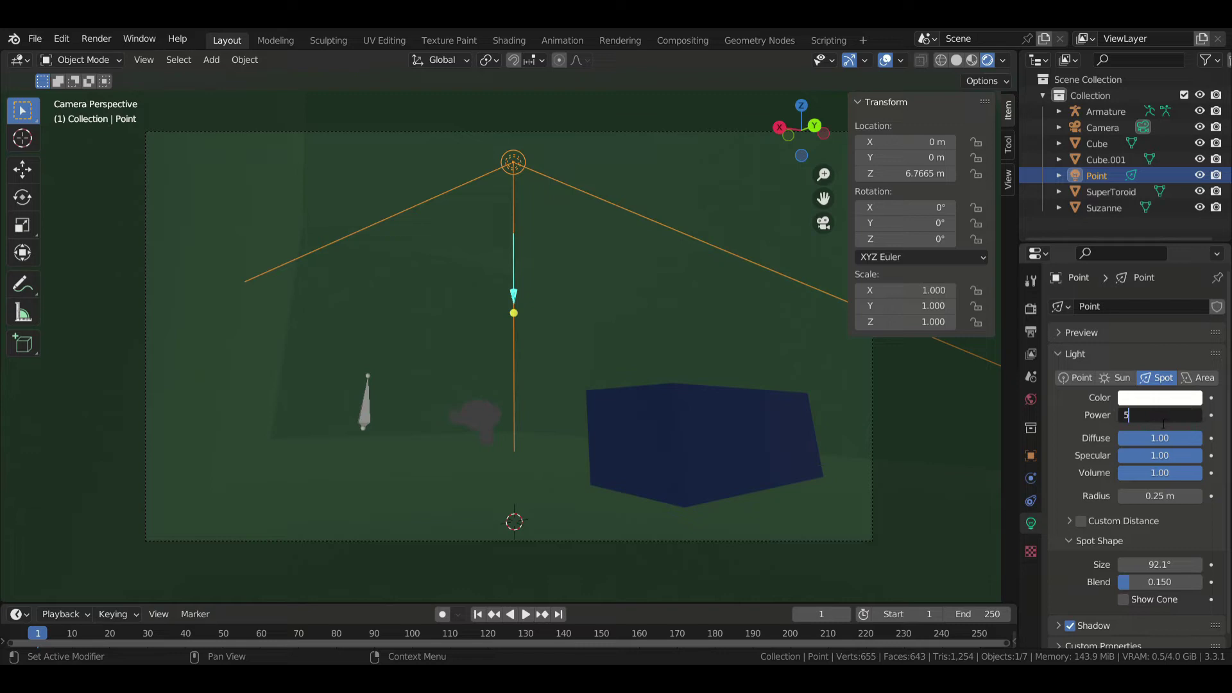
pyautogui.write('0')
pyautogui.press('Return')
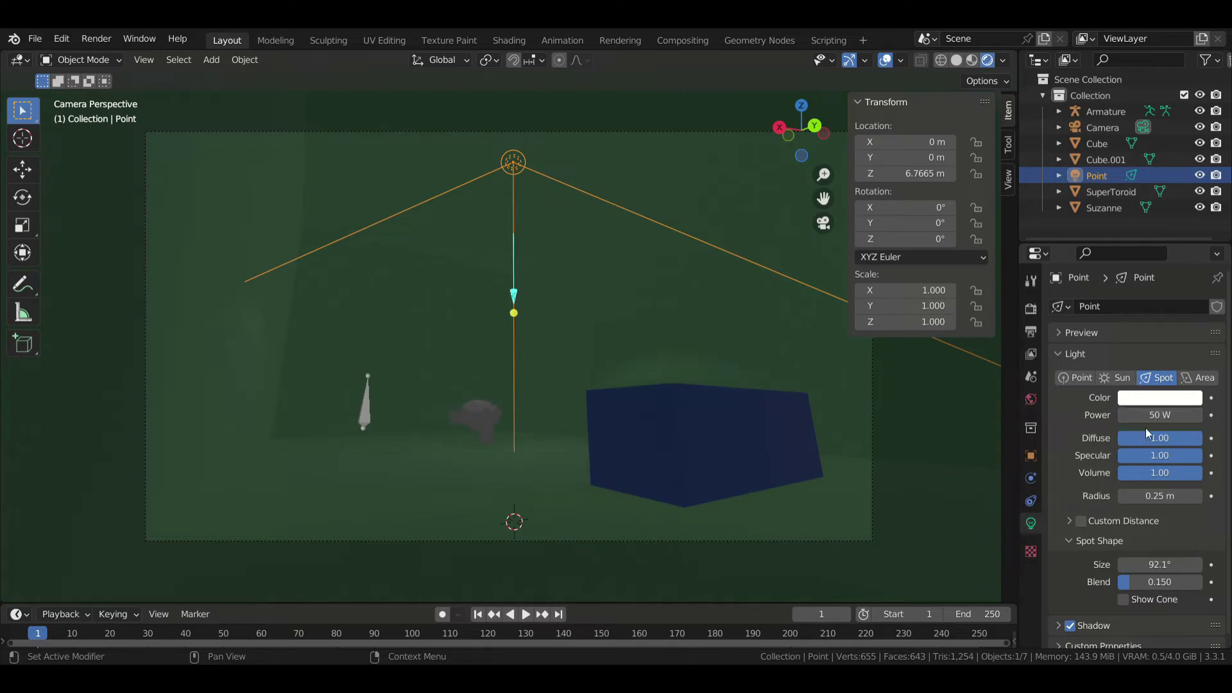
pyautogui.click(1155, 421)
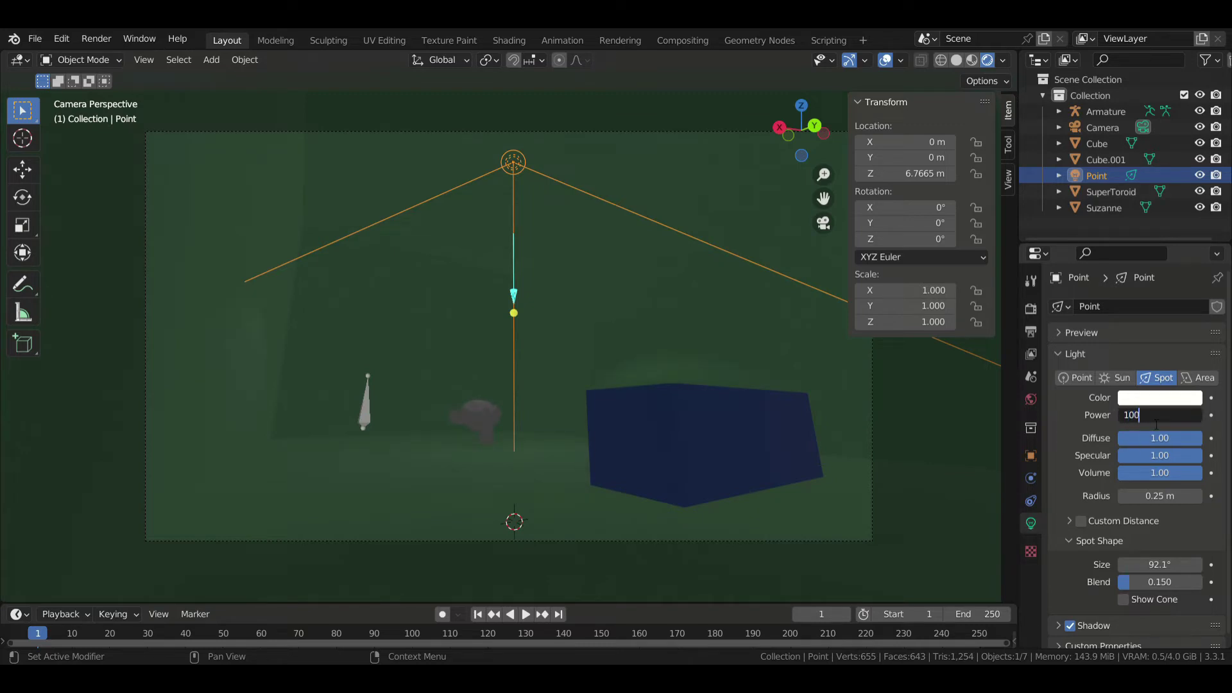
pyautogui.press('Return')
pyautogui.click(1138, 411)
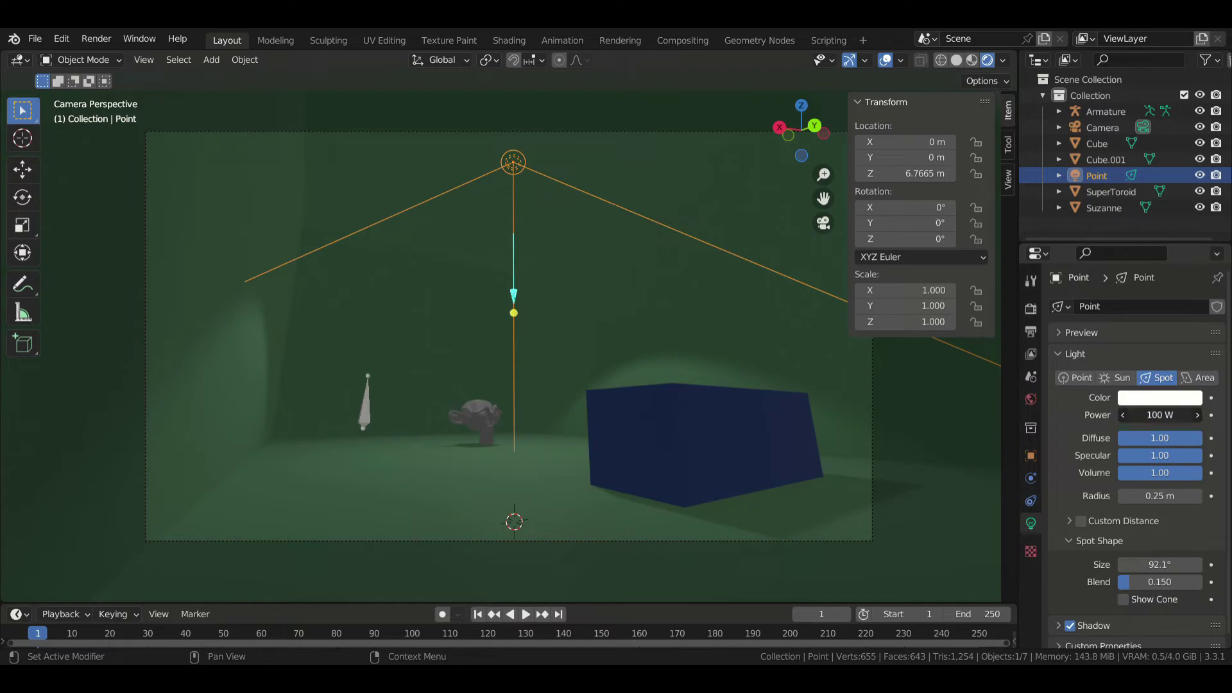
pyautogui.write('500')
pyautogui.press('Return')
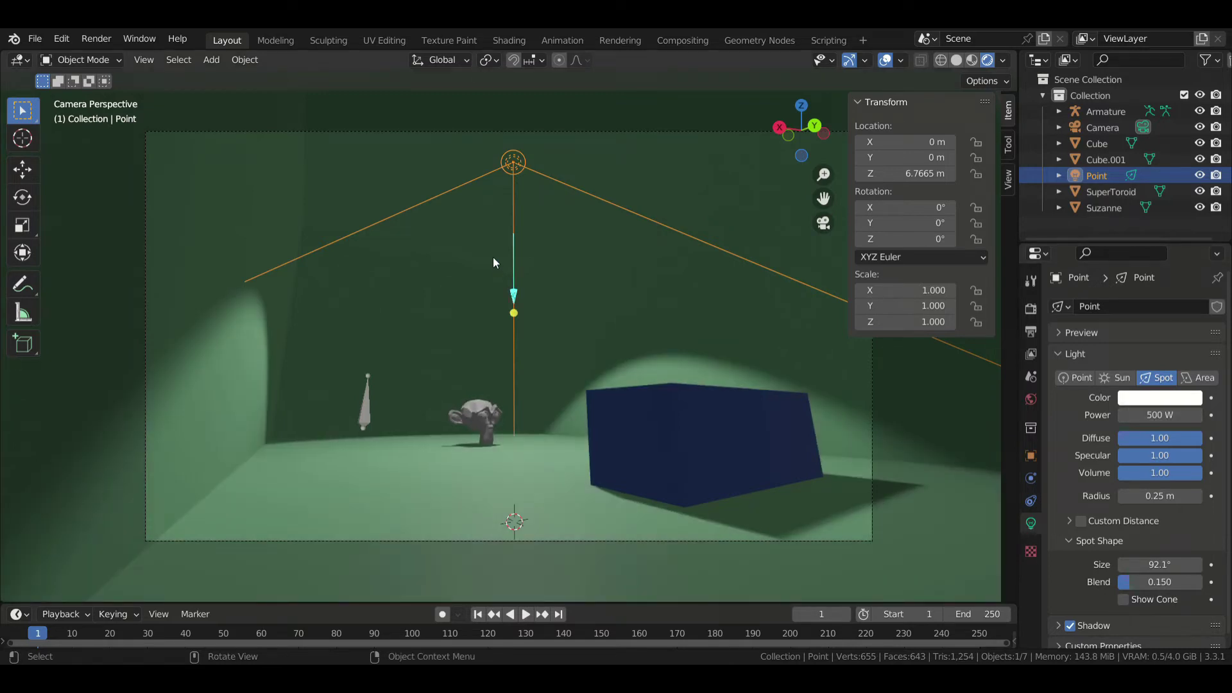
# Add a driver to the Point light's Power with the scripted expression 500*var.
pyautogui.click(367, 420)
pyautogui.click(514, 162)
pyautogui.rightClick(1146, 415)
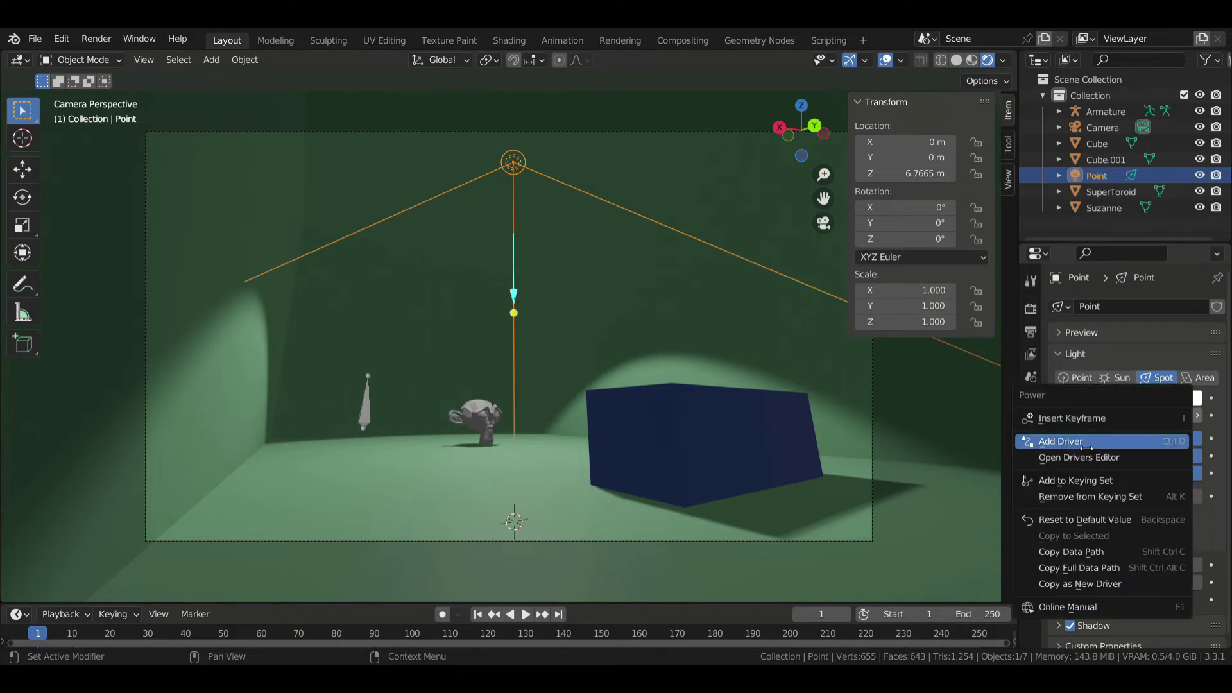
pyautogui.click(1155, 441)
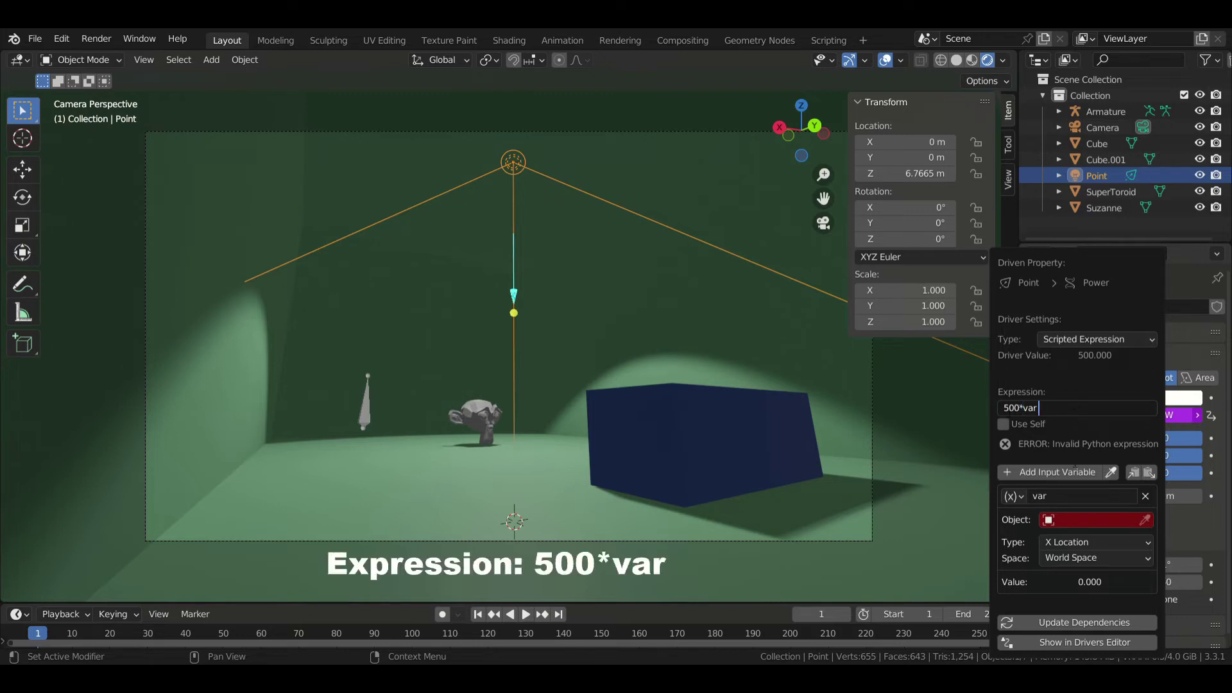
# Target the Power driver's variable at the Armature object's Bone.
pyautogui.click(1076, 518)
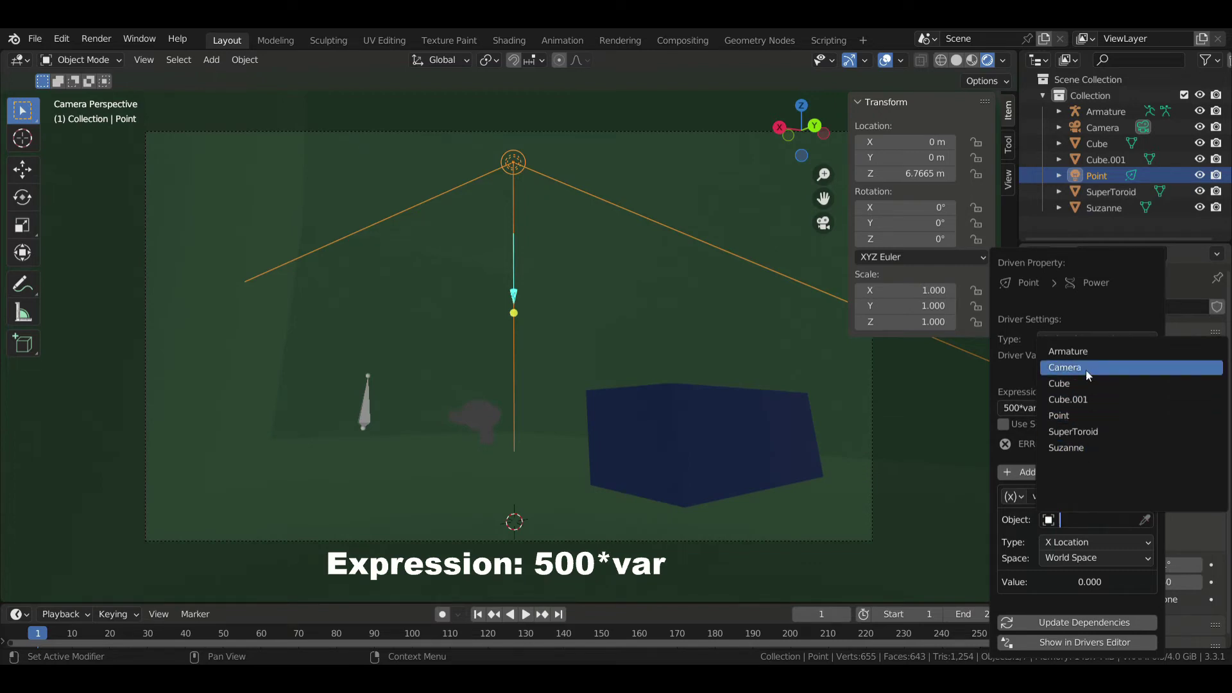
pyautogui.click(1089, 351)
pyautogui.click(1077, 519)
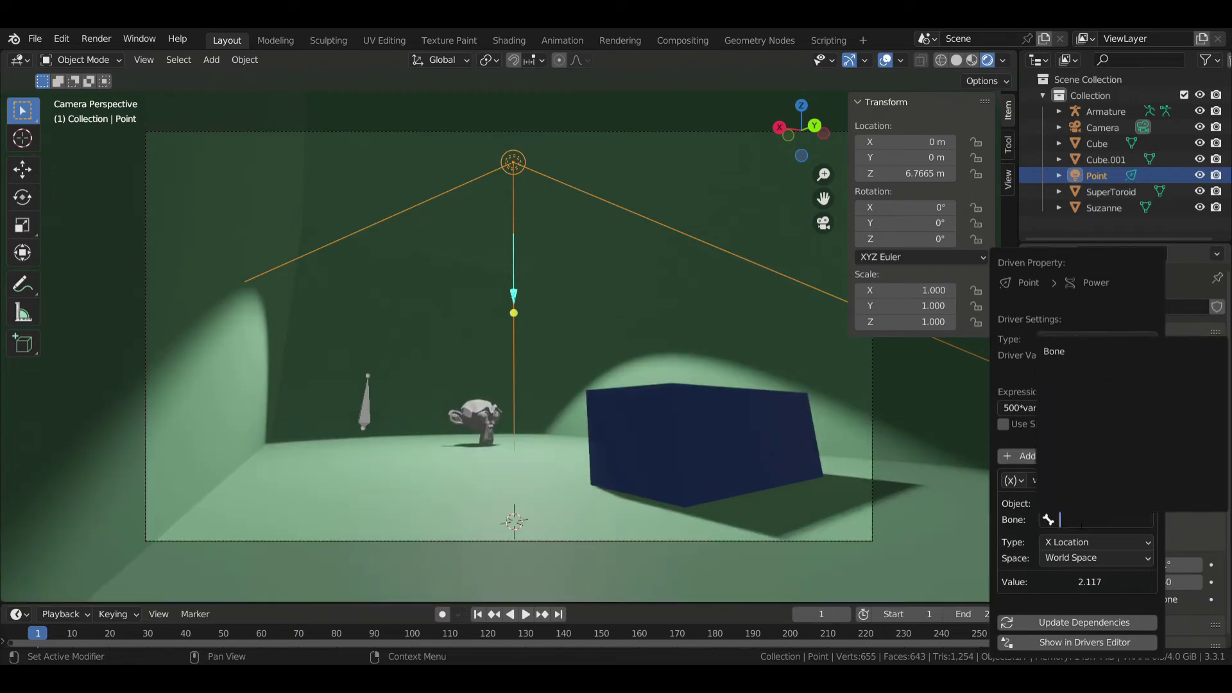
pyautogui.click(1054, 352)
# Test the Power driver by moving the armature's bone along the global Z axis in Pose Mode, and cancel the move.
pyautogui.click(1105, 111)
pyautogui.click(80, 60)
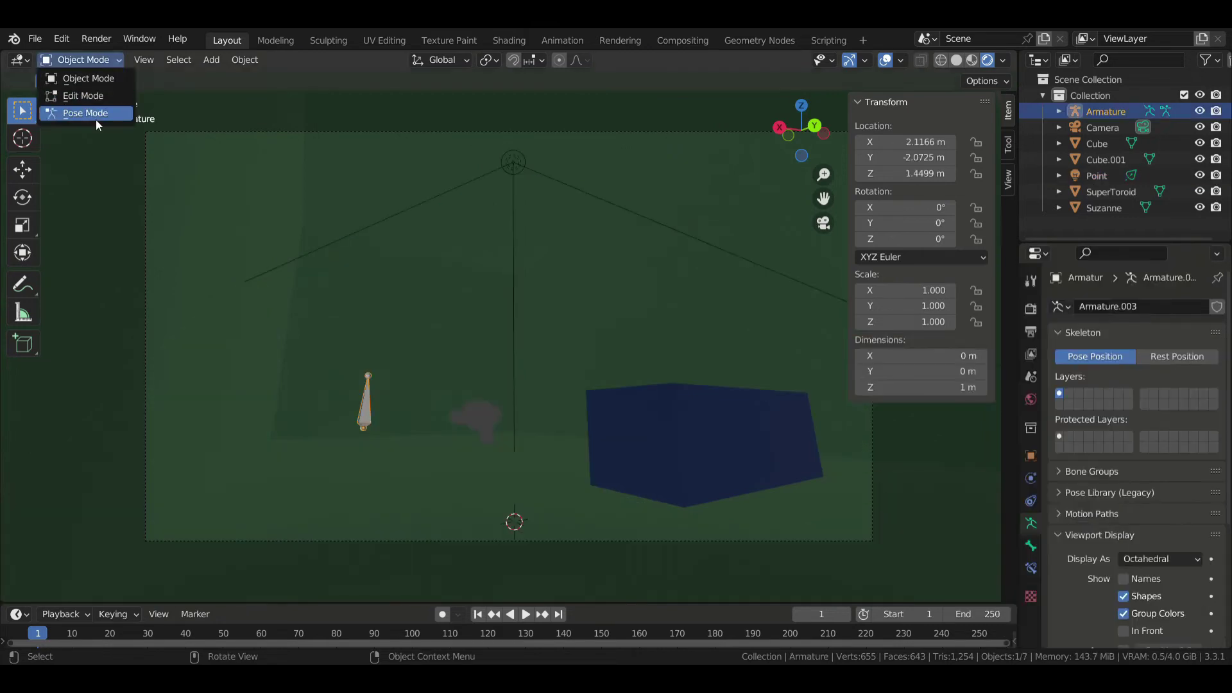
pyautogui.click(90, 110)
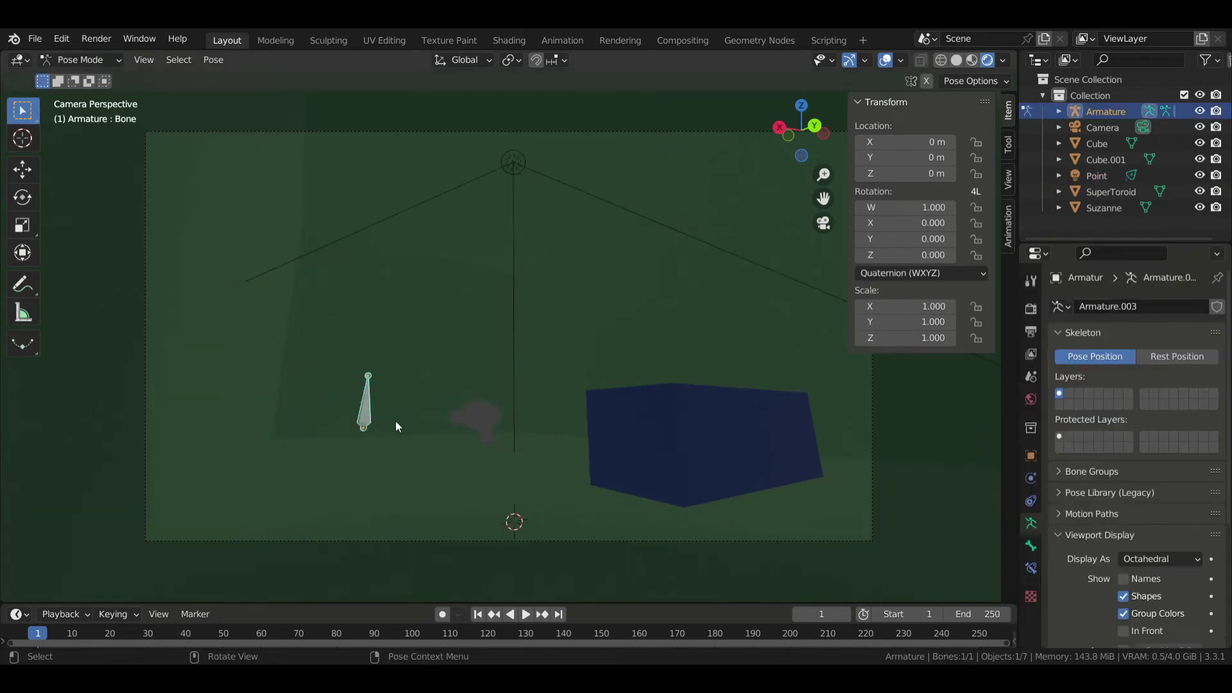
pyautogui.press('g')
pyautogui.press('z')
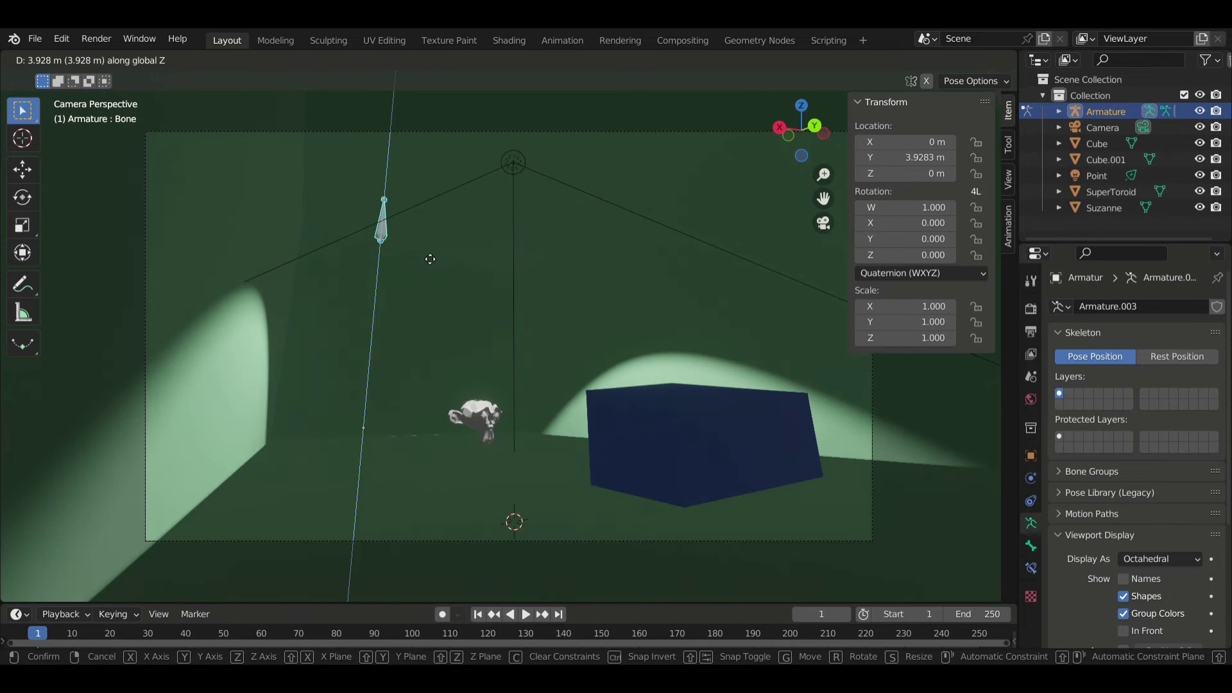
pyautogui.rightClick(452, 196)
# Add a Limits modifier to the Point light's Power driver curve and enable its Minimum X limit.
pyautogui.click(1096, 176)
pyautogui.rightClick(1142, 415)
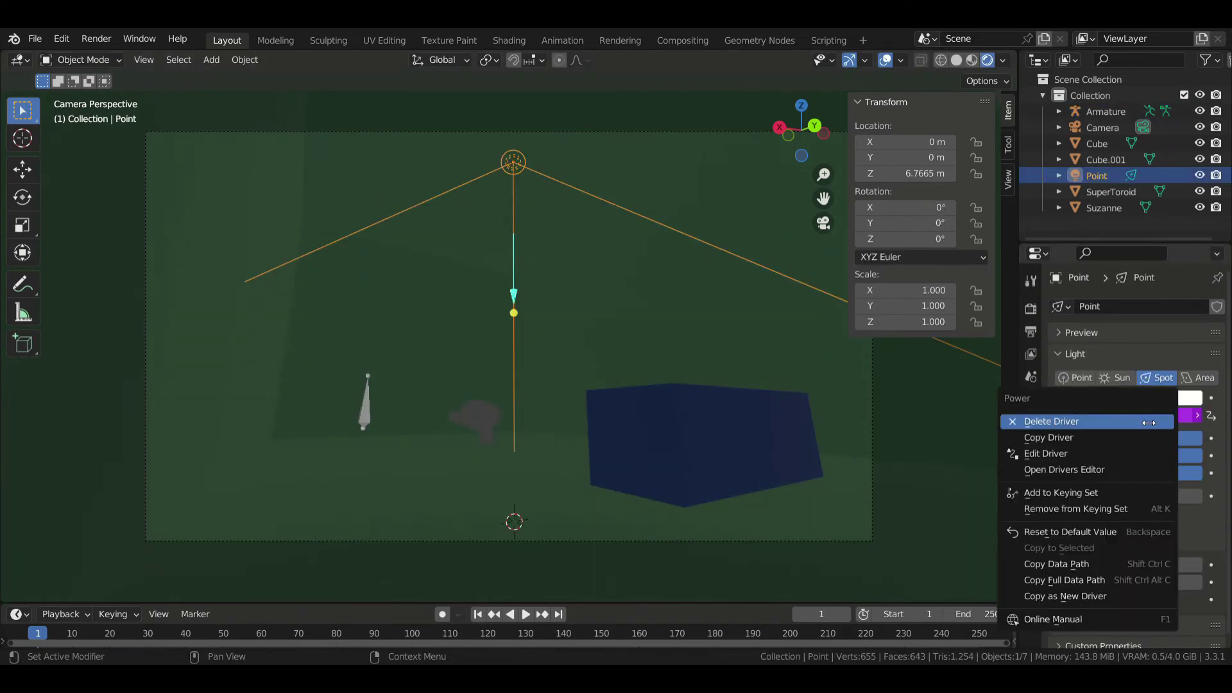
pyautogui.click(1065, 469)
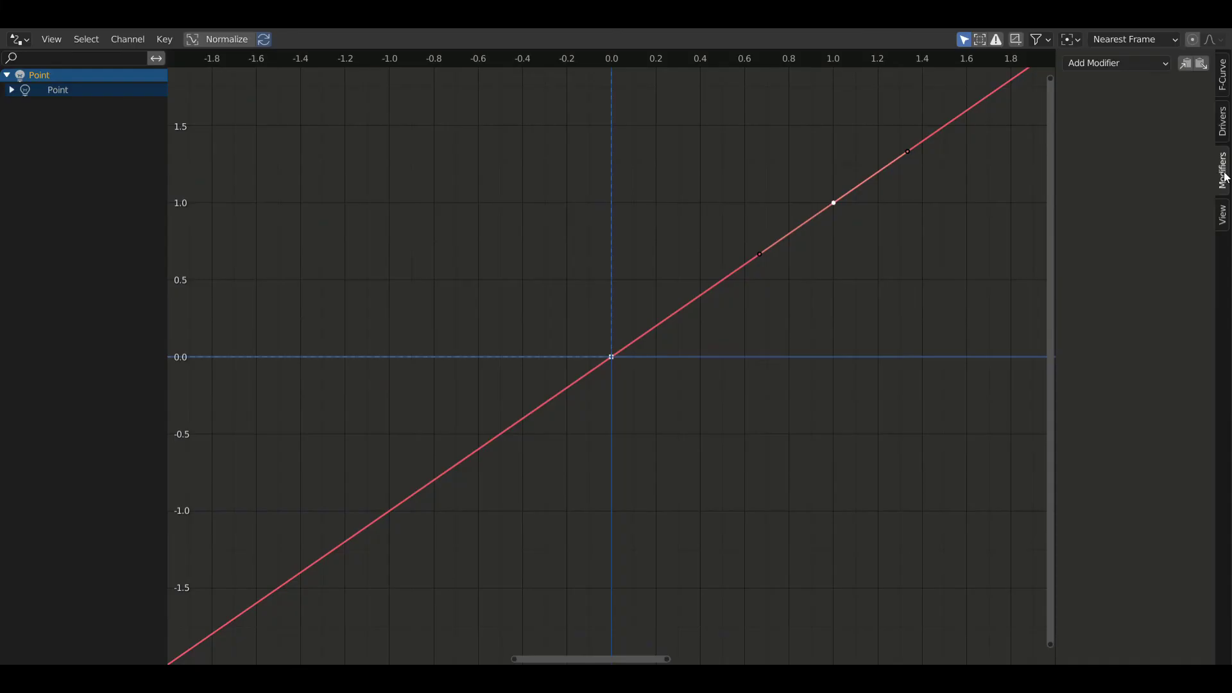
pyautogui.click(1161, 65)
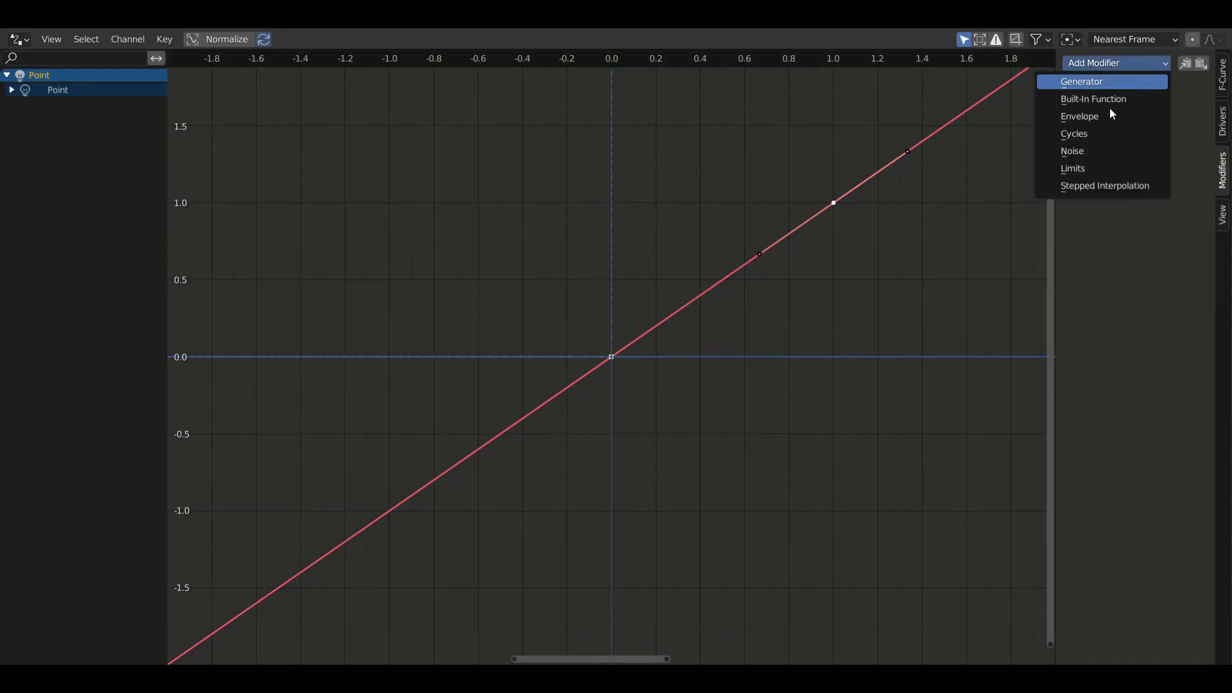
pyautogui.click(1091, 165)
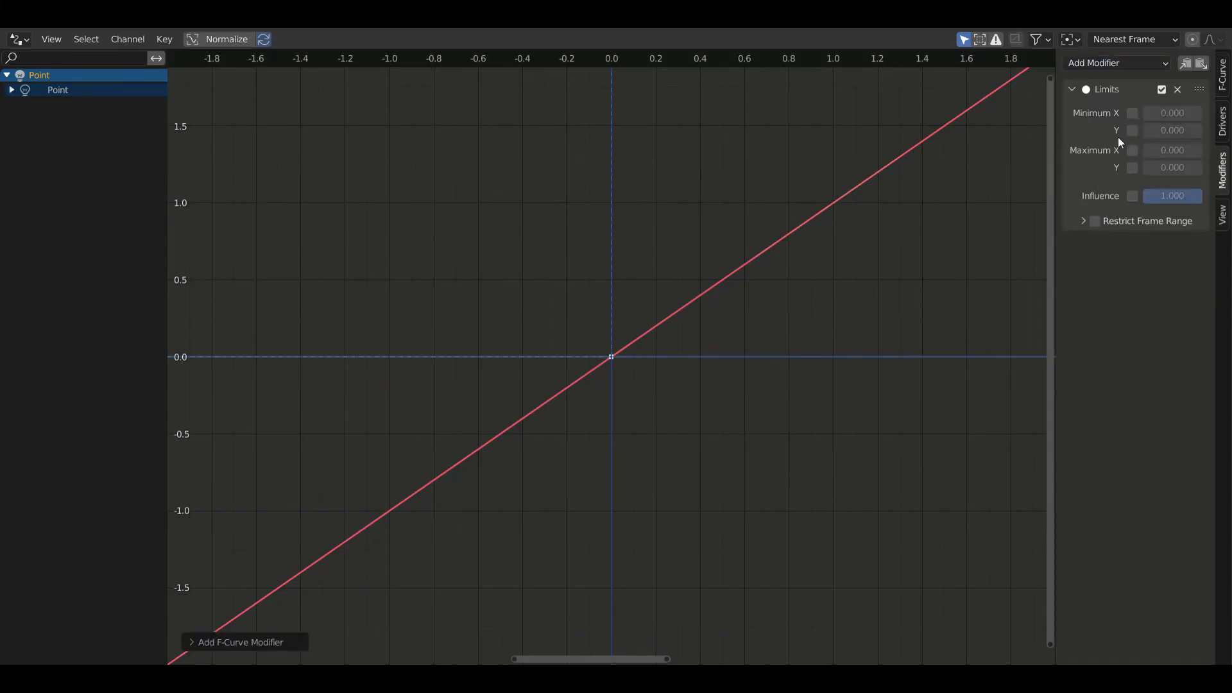
pyautogui.click(1132, 113)
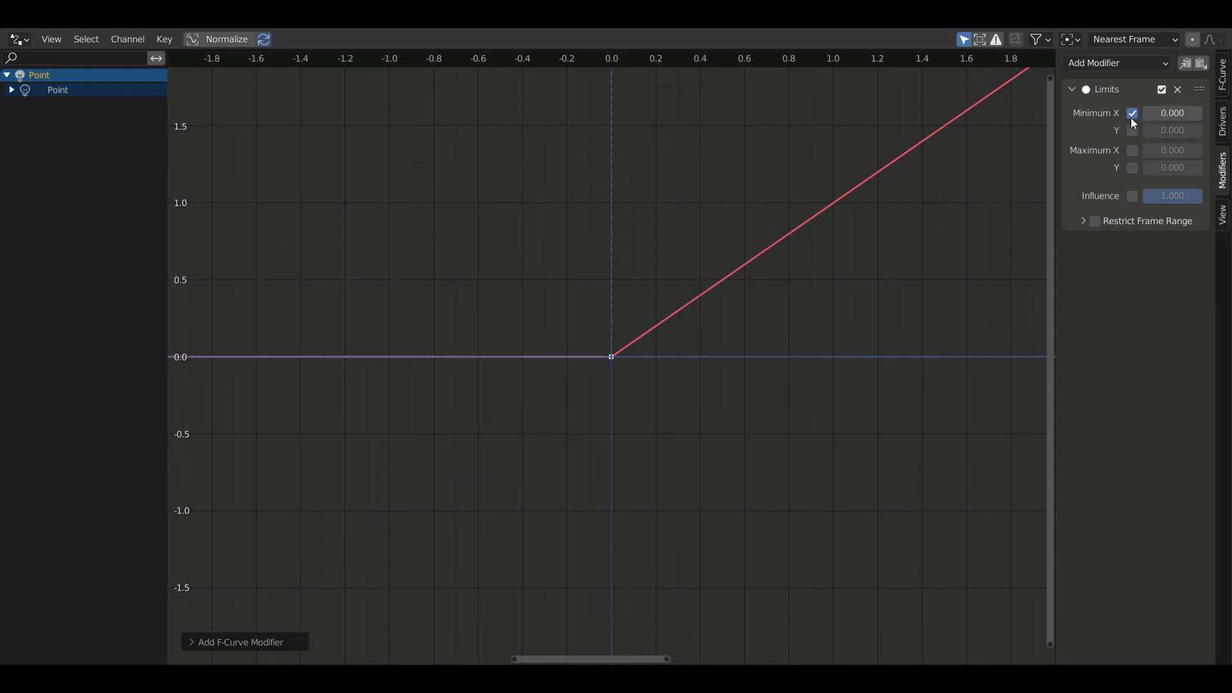
# Enable the Maximum X limit in the Limits modifier of the Point light's Power driver curve and edit its value.
pyautogui.click(1131, 150)
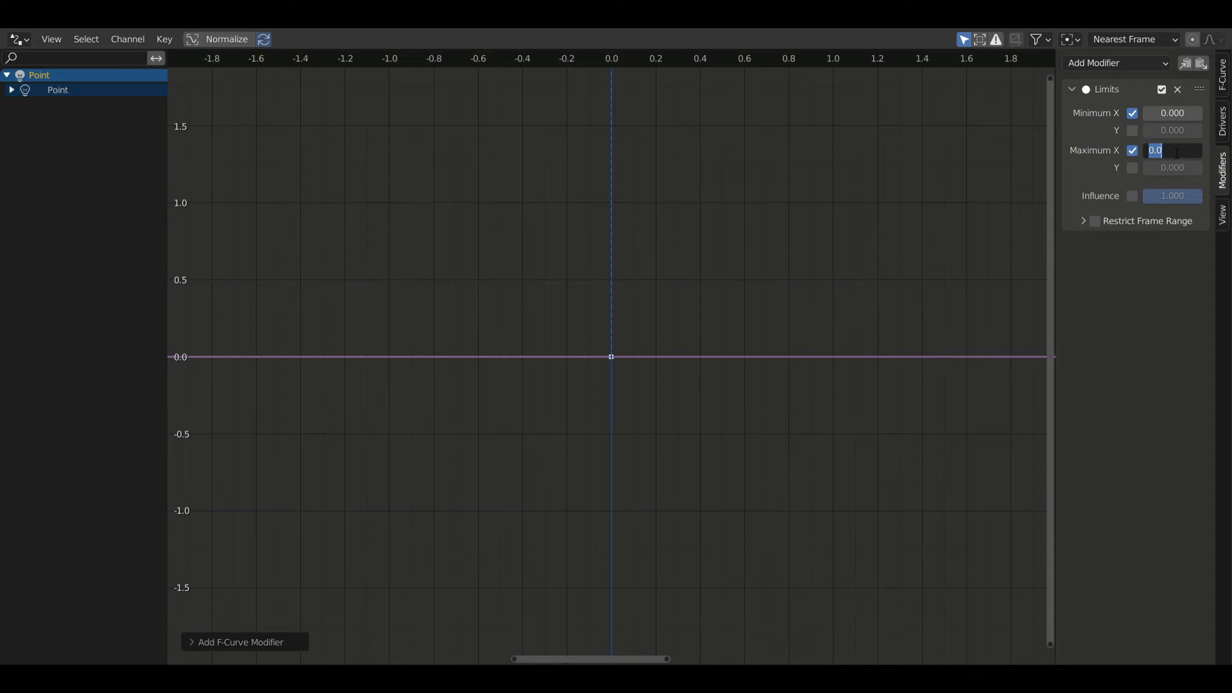
pyautogui.press('Return')
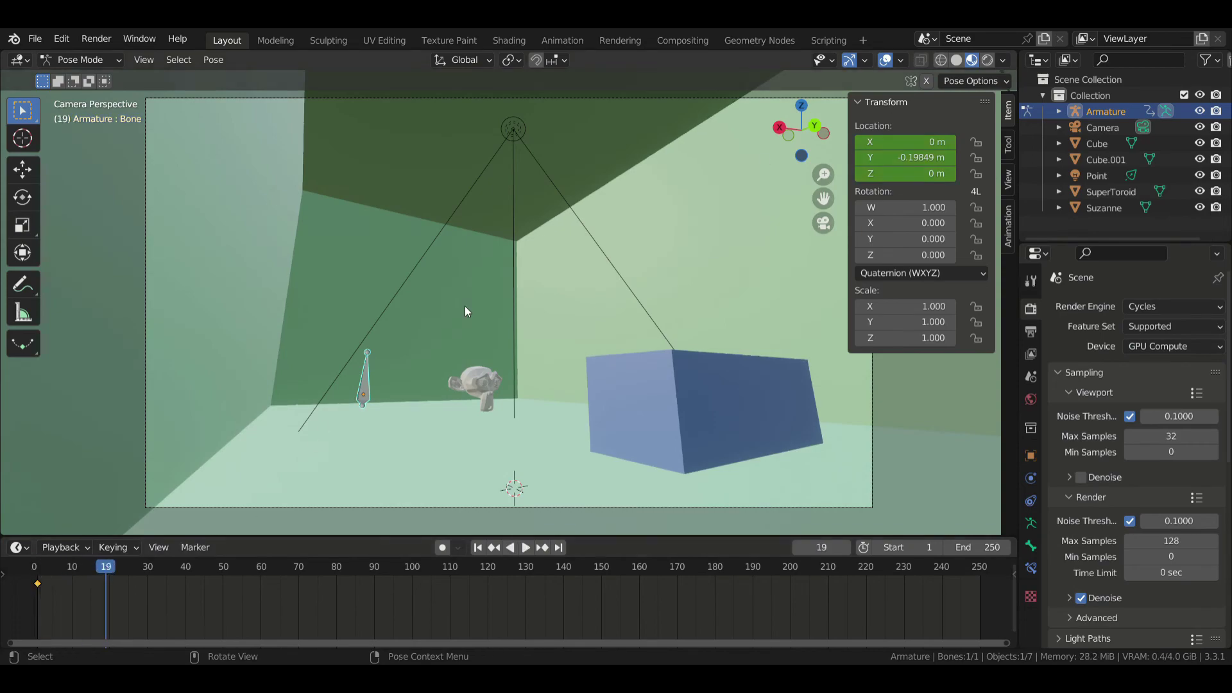
# Raise the armature's bone to a Y location of about 4.22 m, judging the light in Rendered viewport shading.
pyautogui.press('g')
pyautogui.press('y')
pyautogui.press('Return')
pyautogui.click(984, 60)
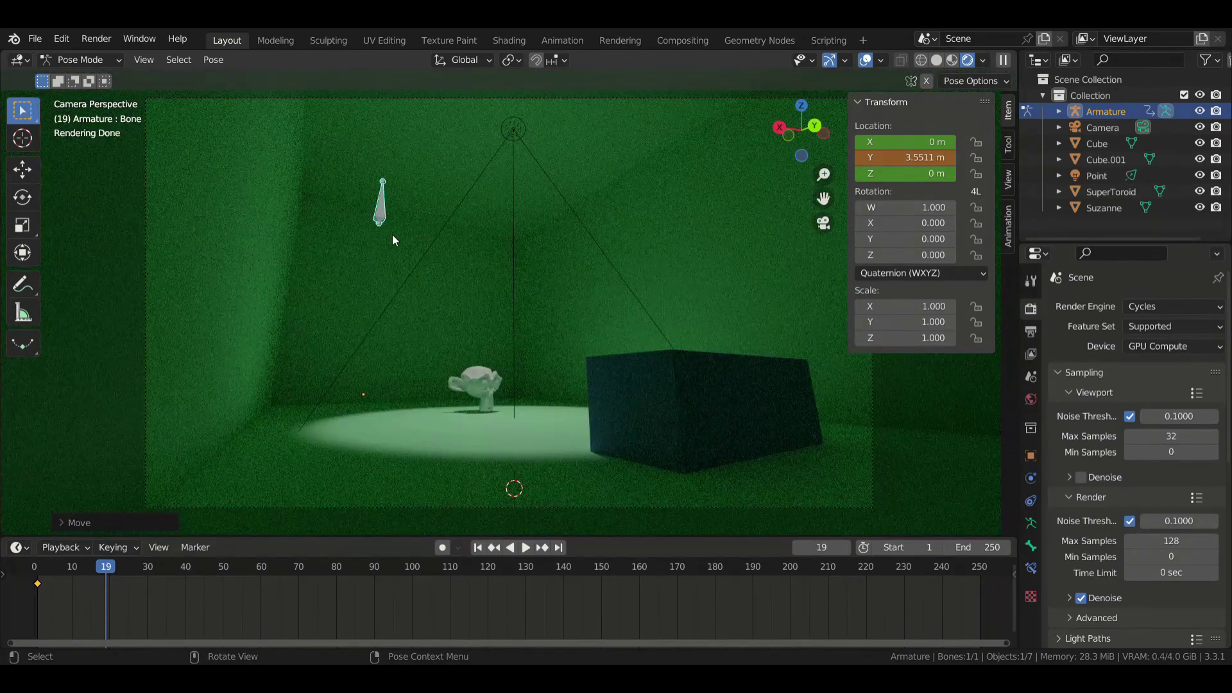
pyautogui.press('g')
pyautogui.press('y')
pyautogui.press('Return')
# Insert a Location keyframe for the raised bone at frame 19 and return the viewport to Material Preview shading.
pyautogui.press('i')
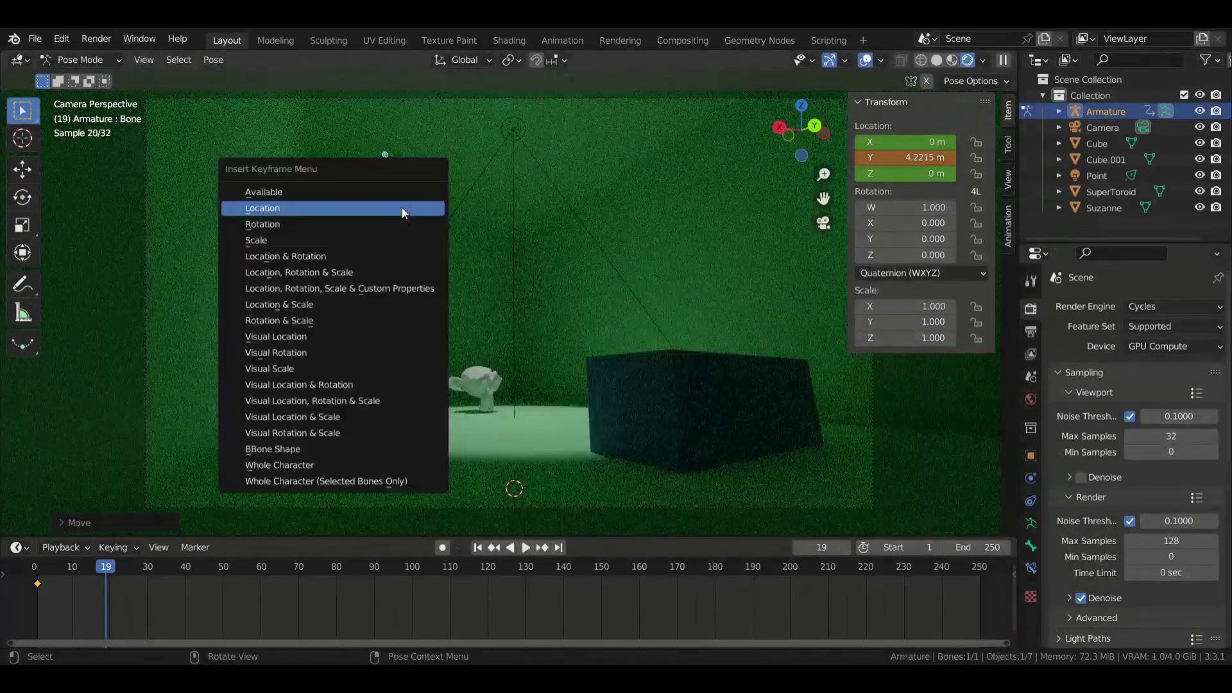
pyautogui.click(402, 206)
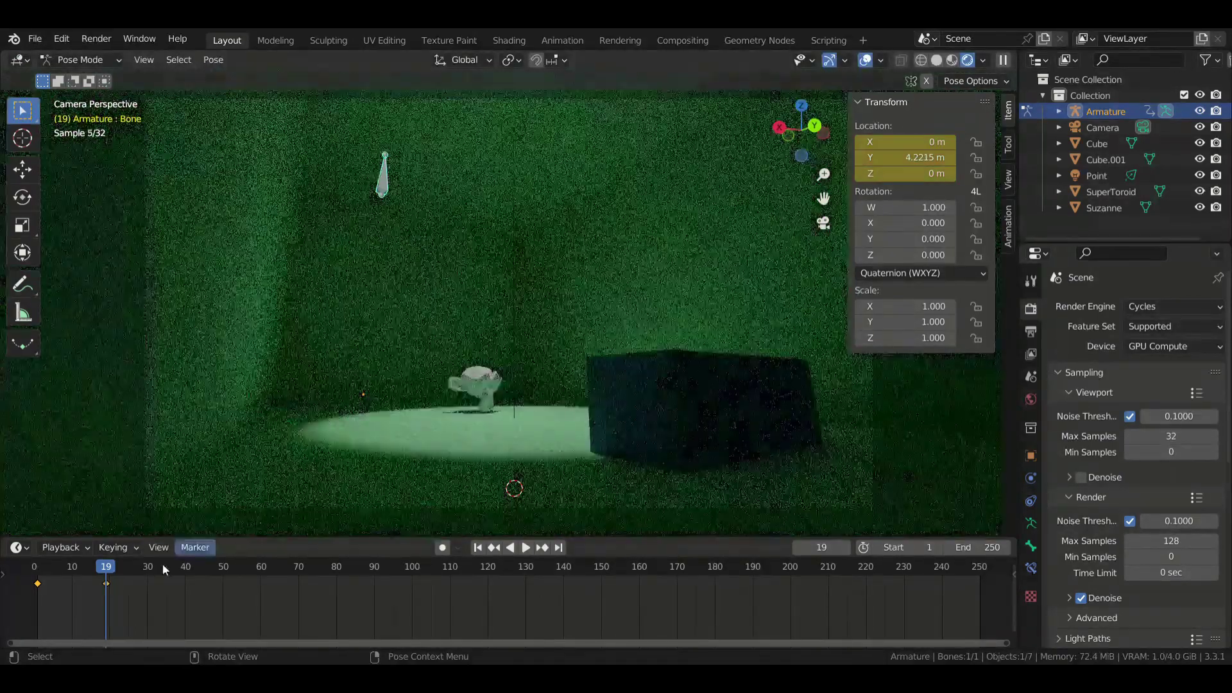
pyautogui.click(952, 61)
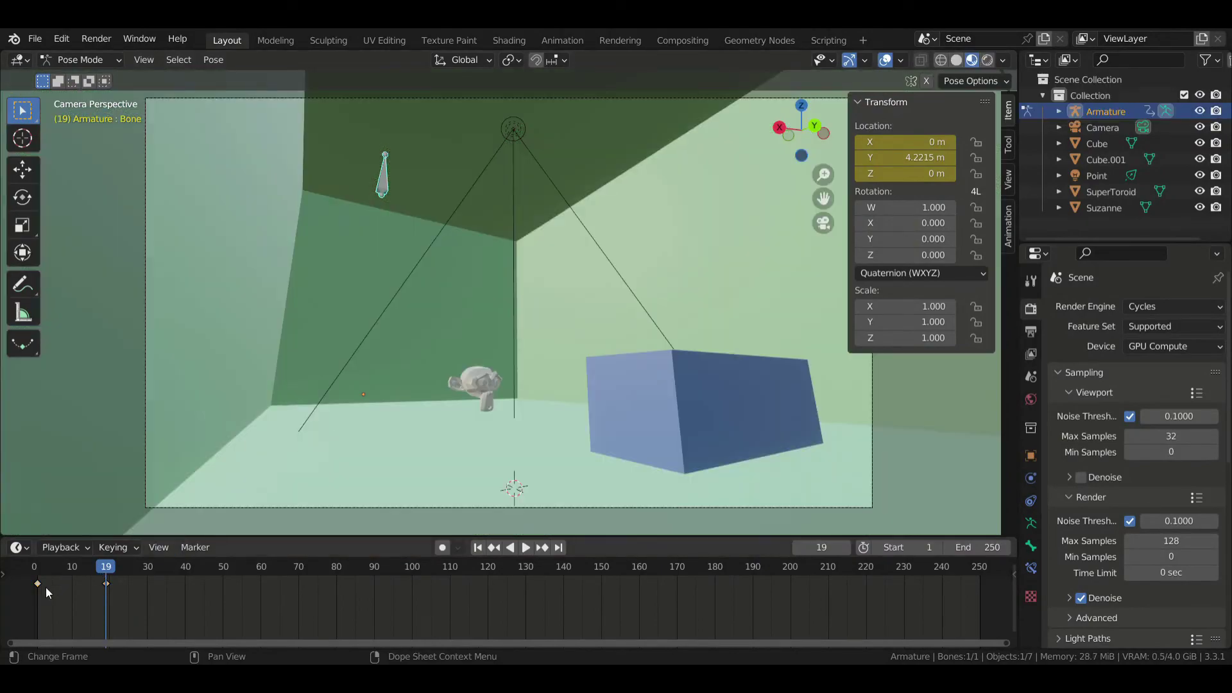